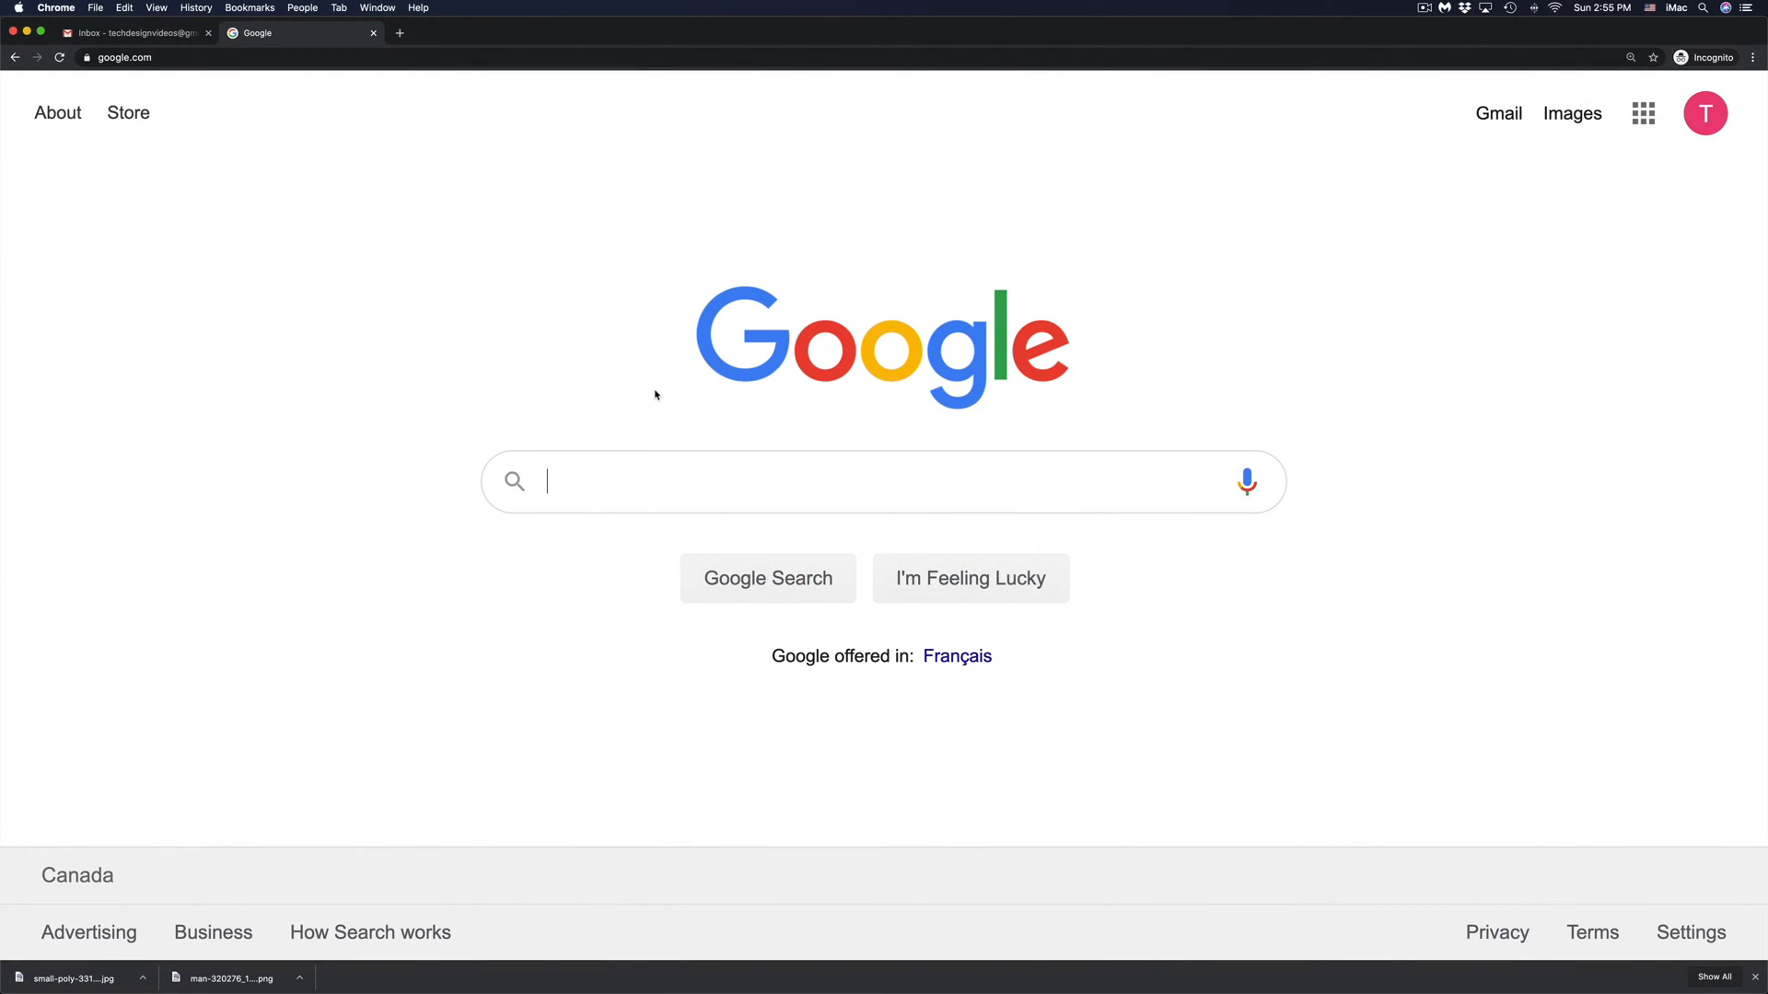
type("apple")
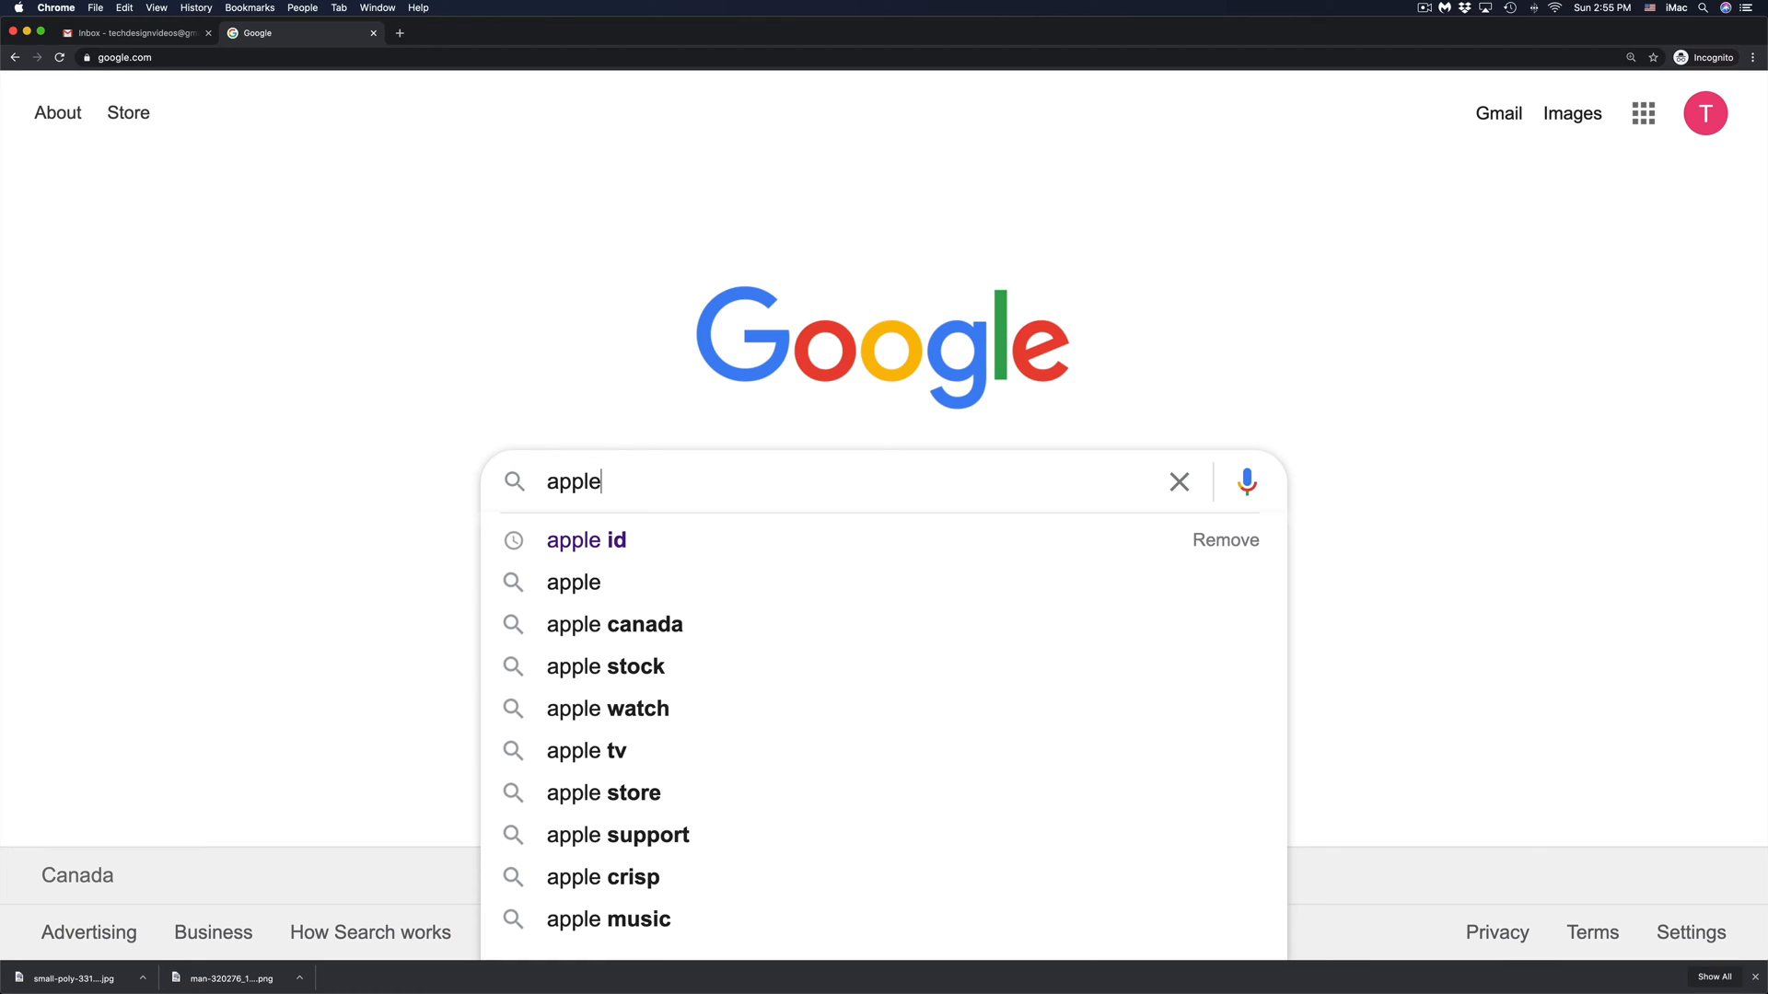
type(" id")
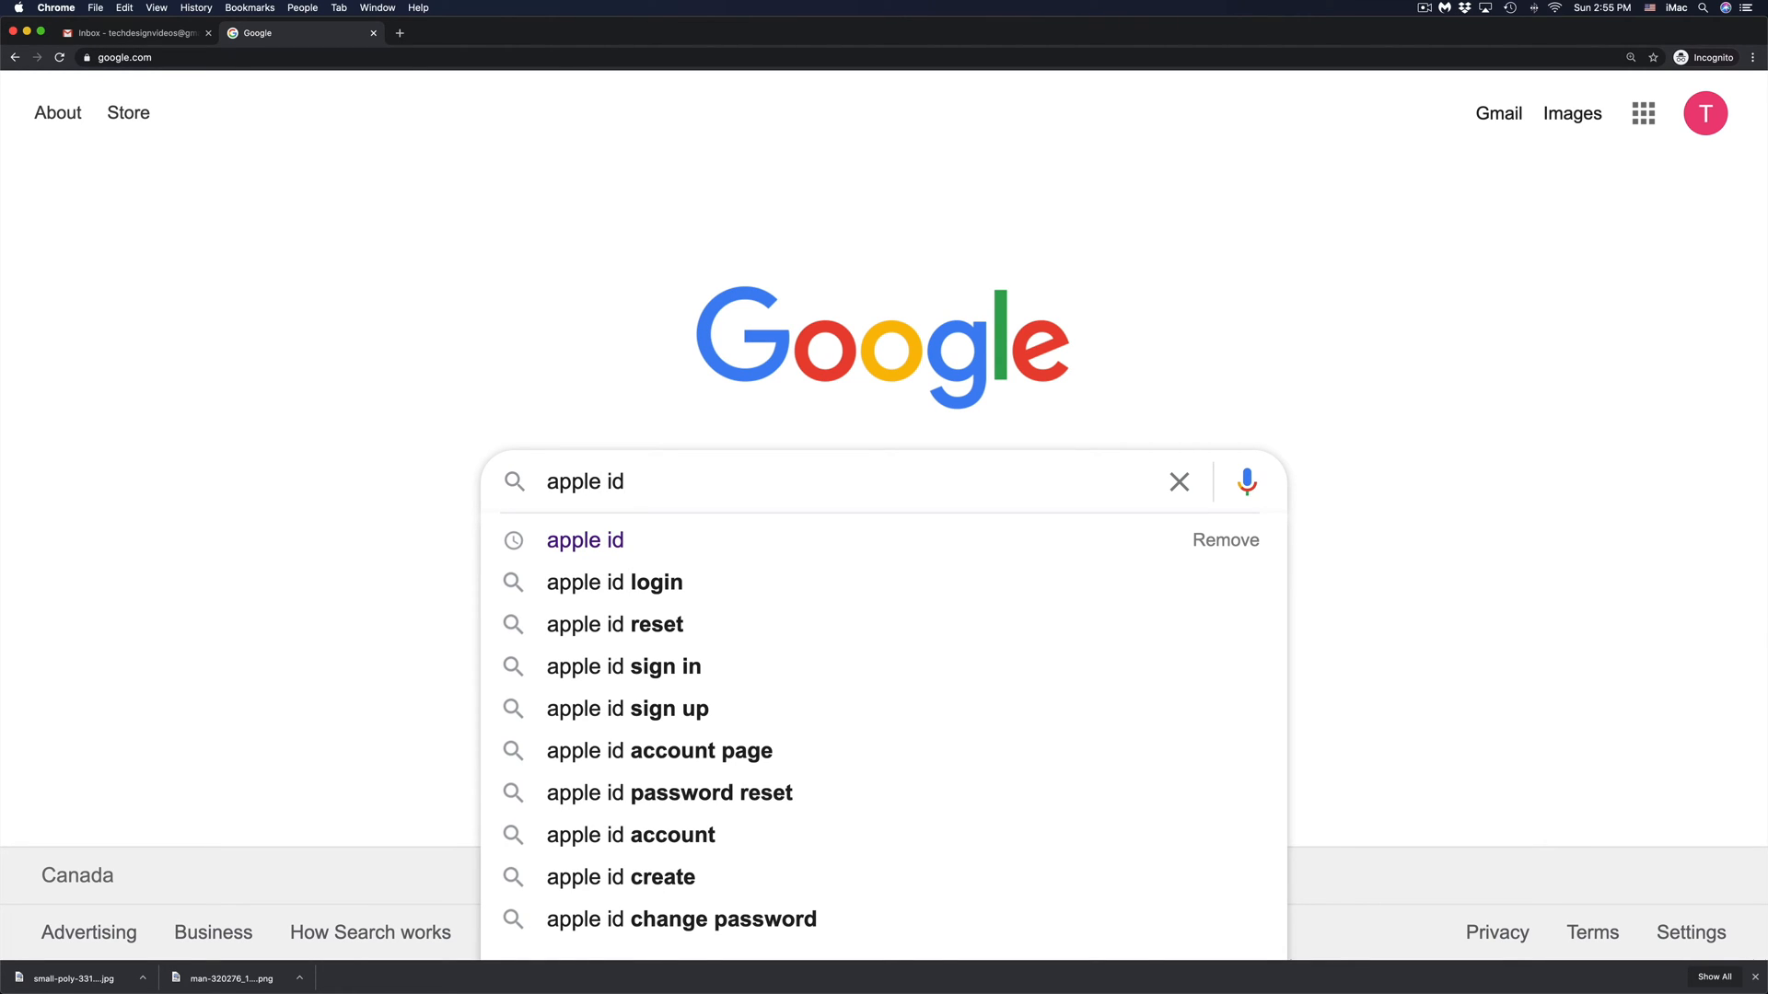
Step: Search Google for 'apple id' to find the official Apple ID site
key("Return")
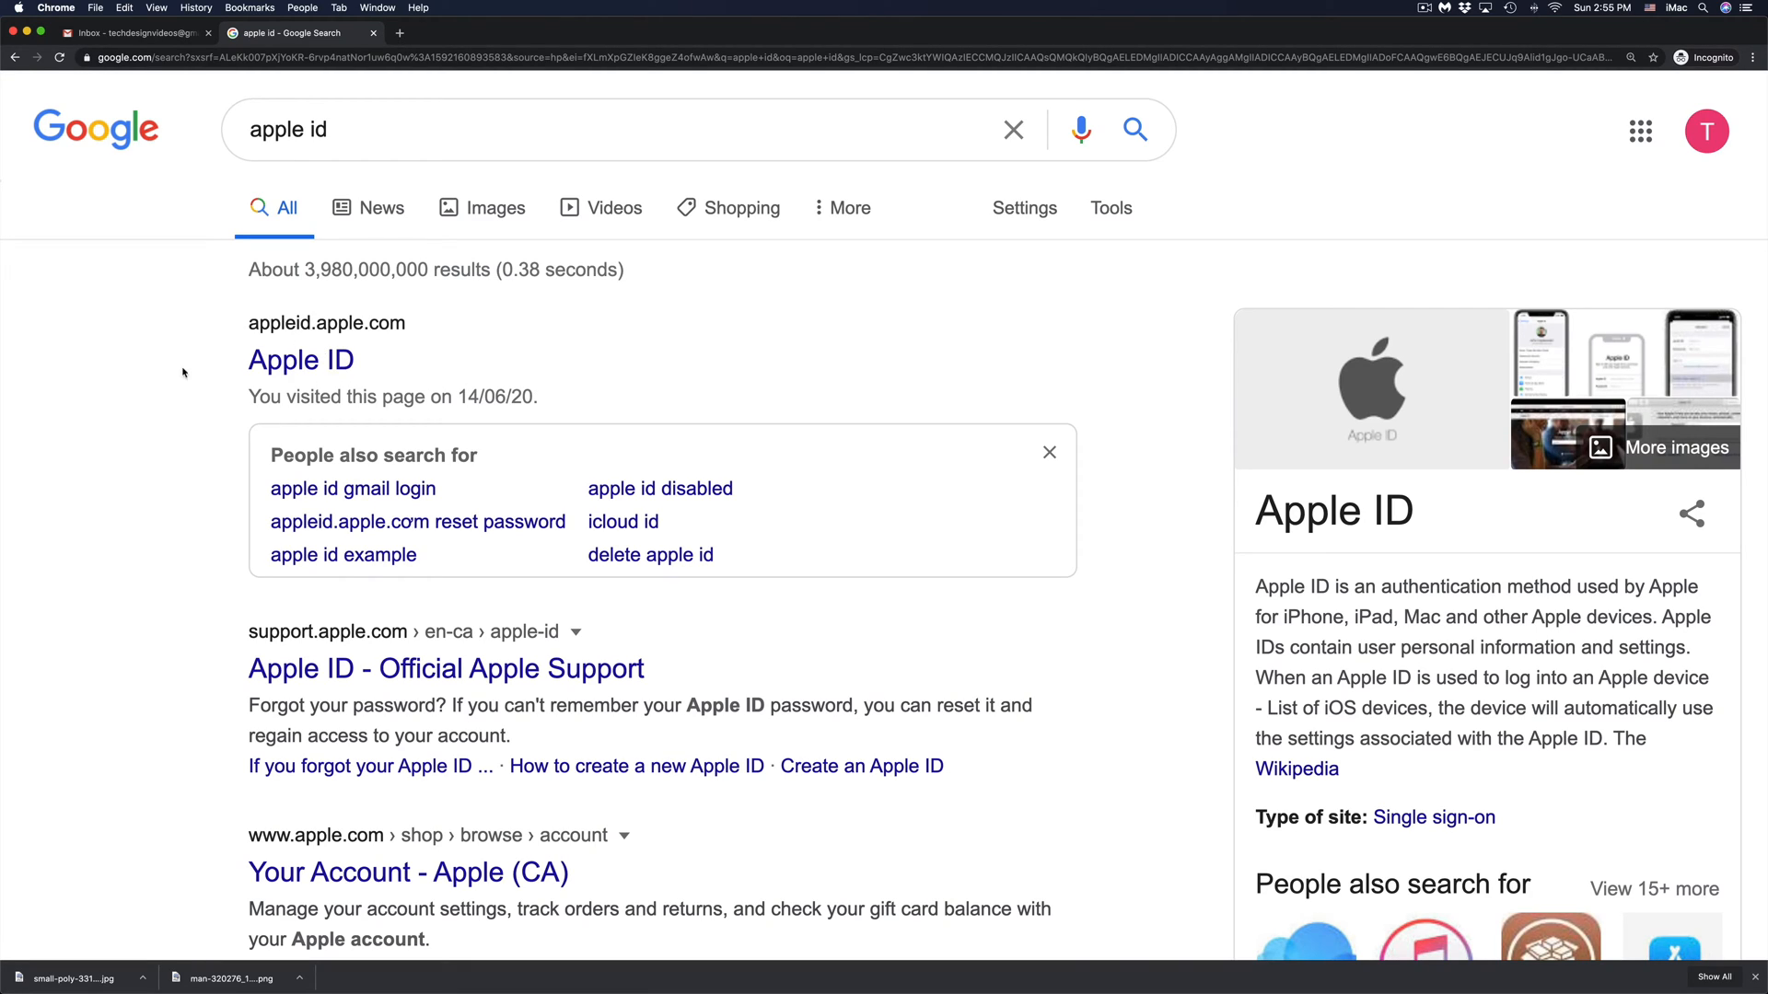
Step: Start Apple's 'Forgot Apple ID or password?' flow and submit the account's Apple ID
left_click(301, 359)
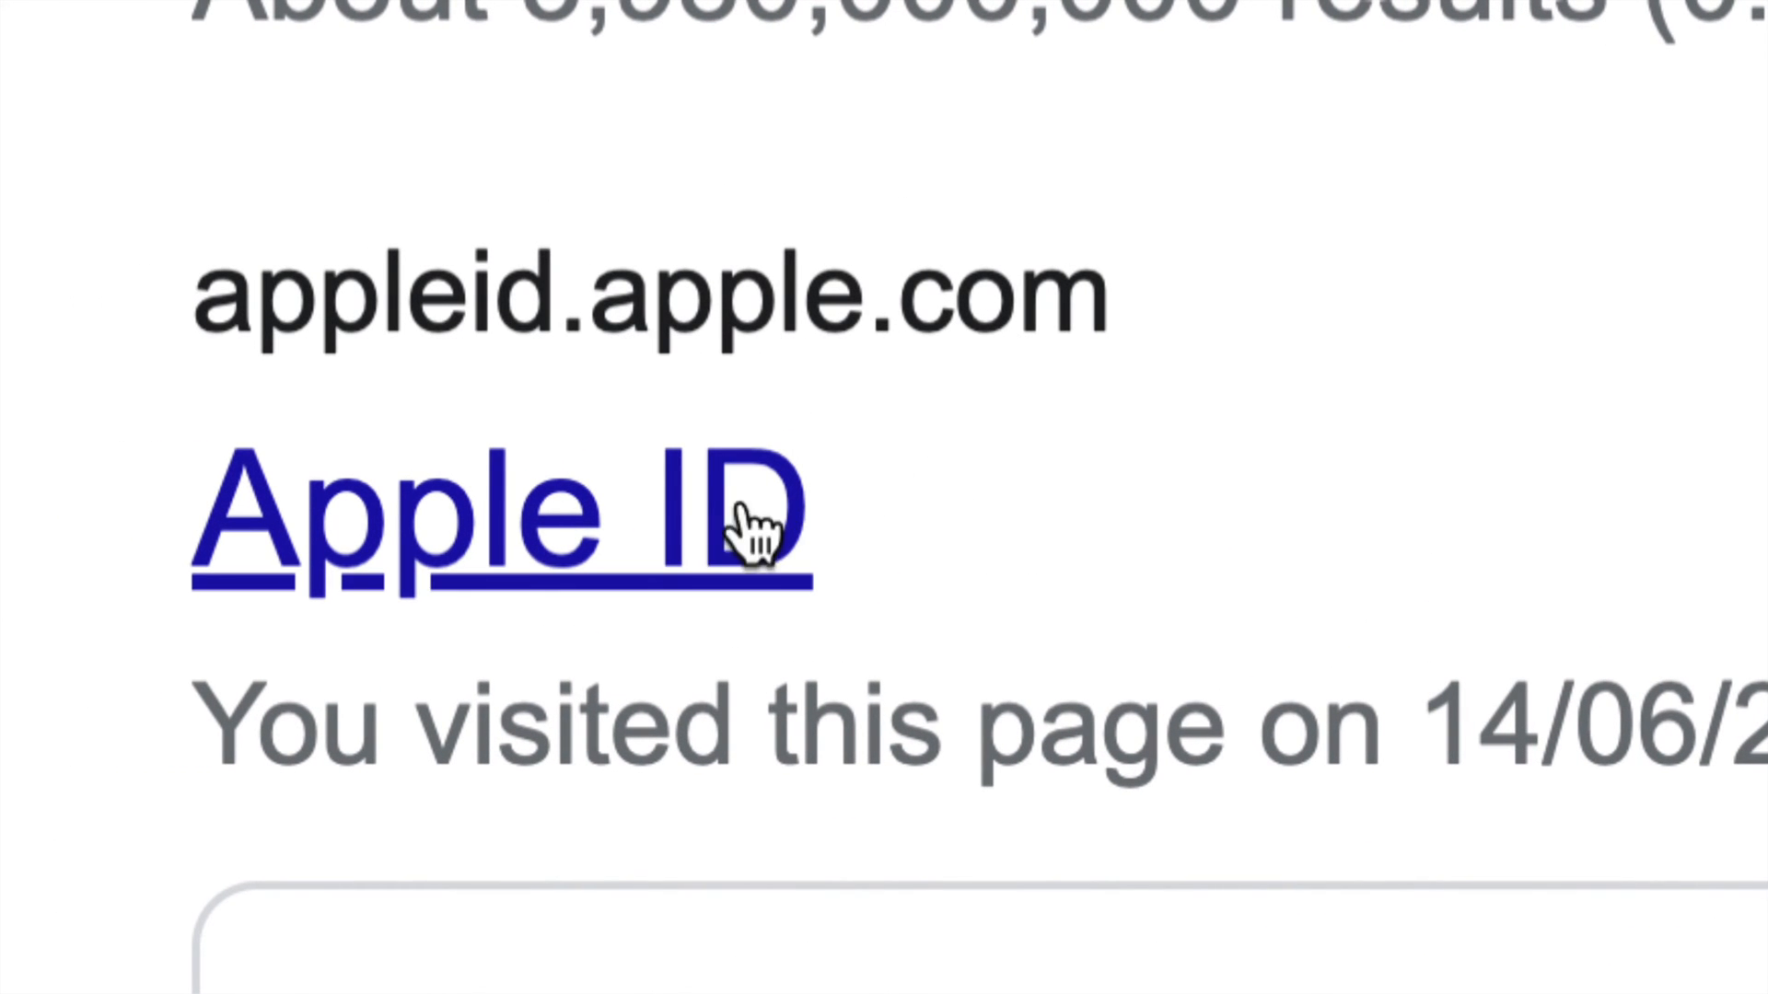
left_click(539, 531)
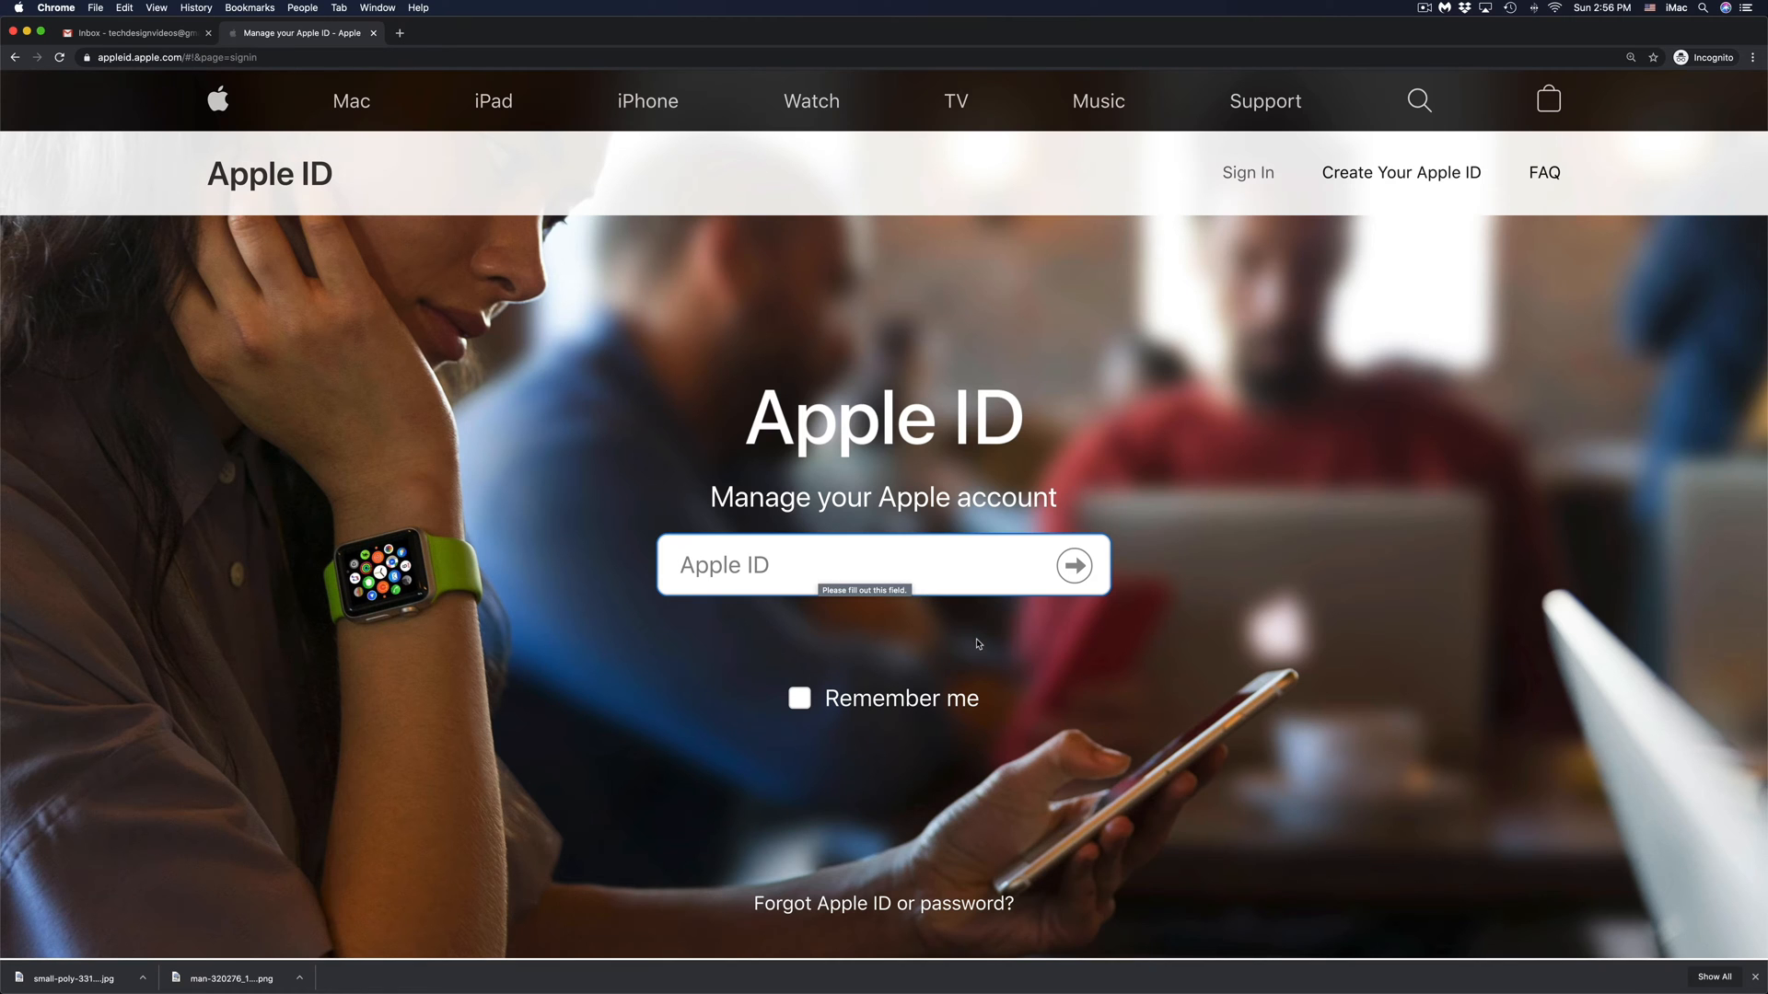
scroll(977, 643, "down", 3)
scroll(976, 644, "down", 4)
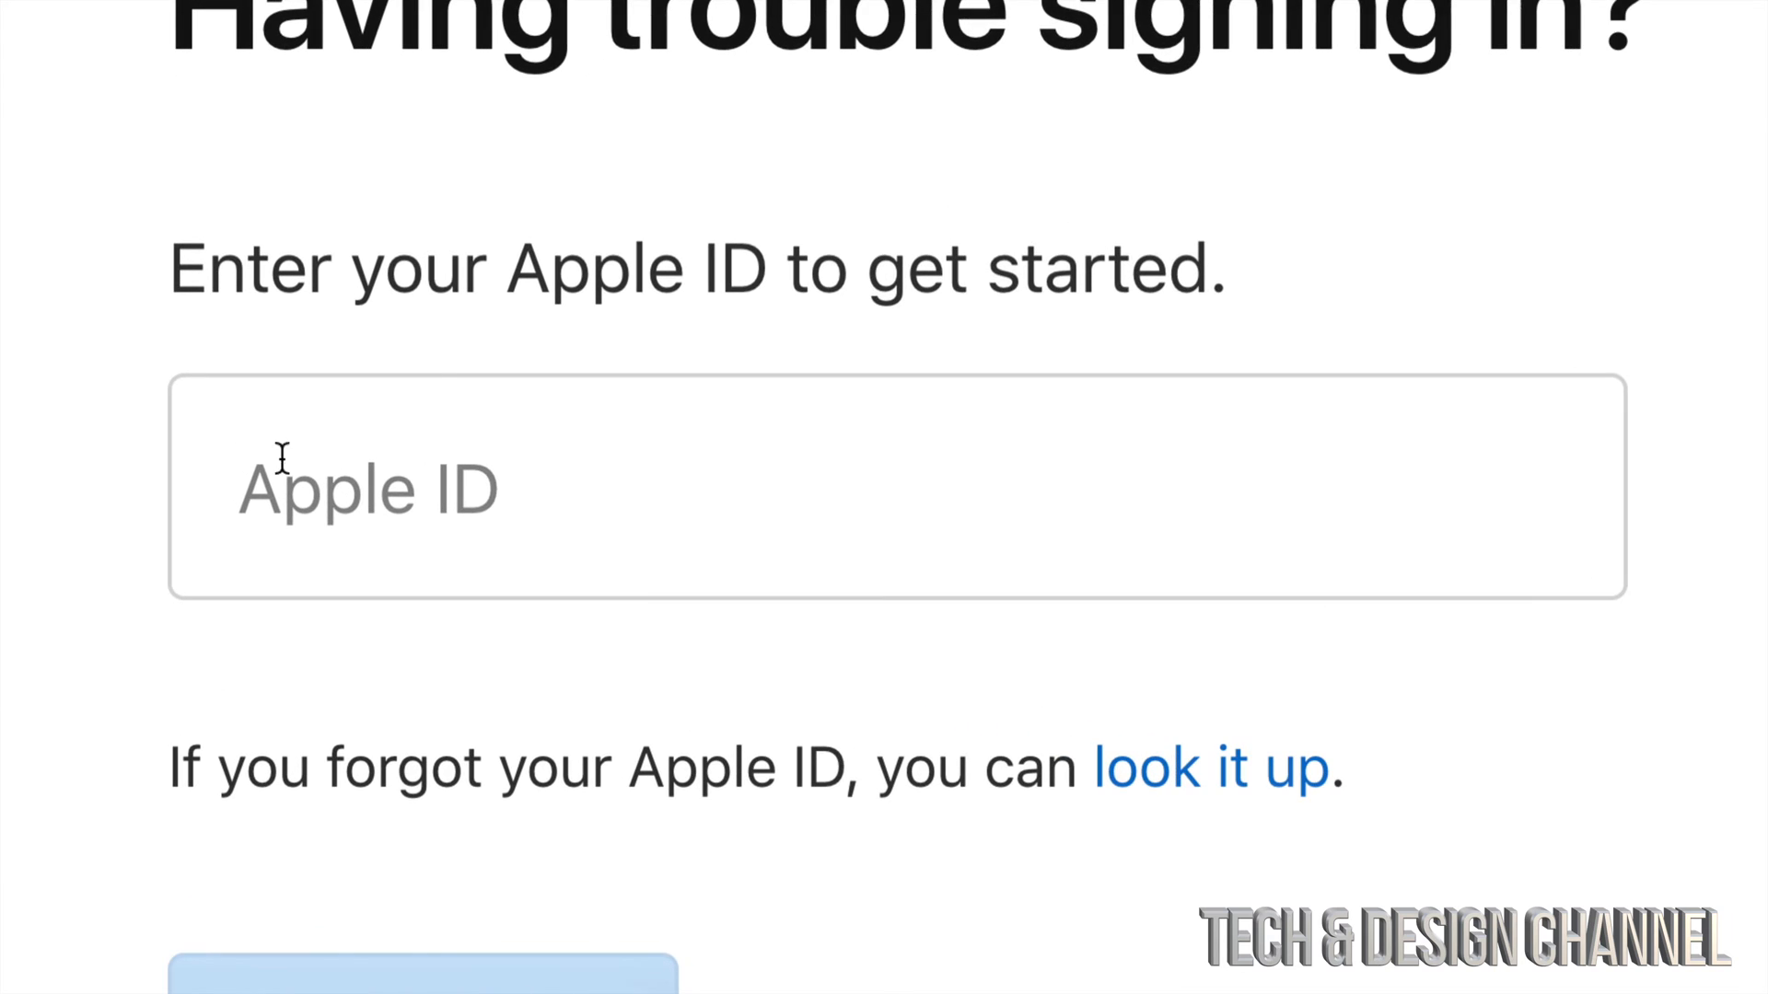
left_click(483, 484)
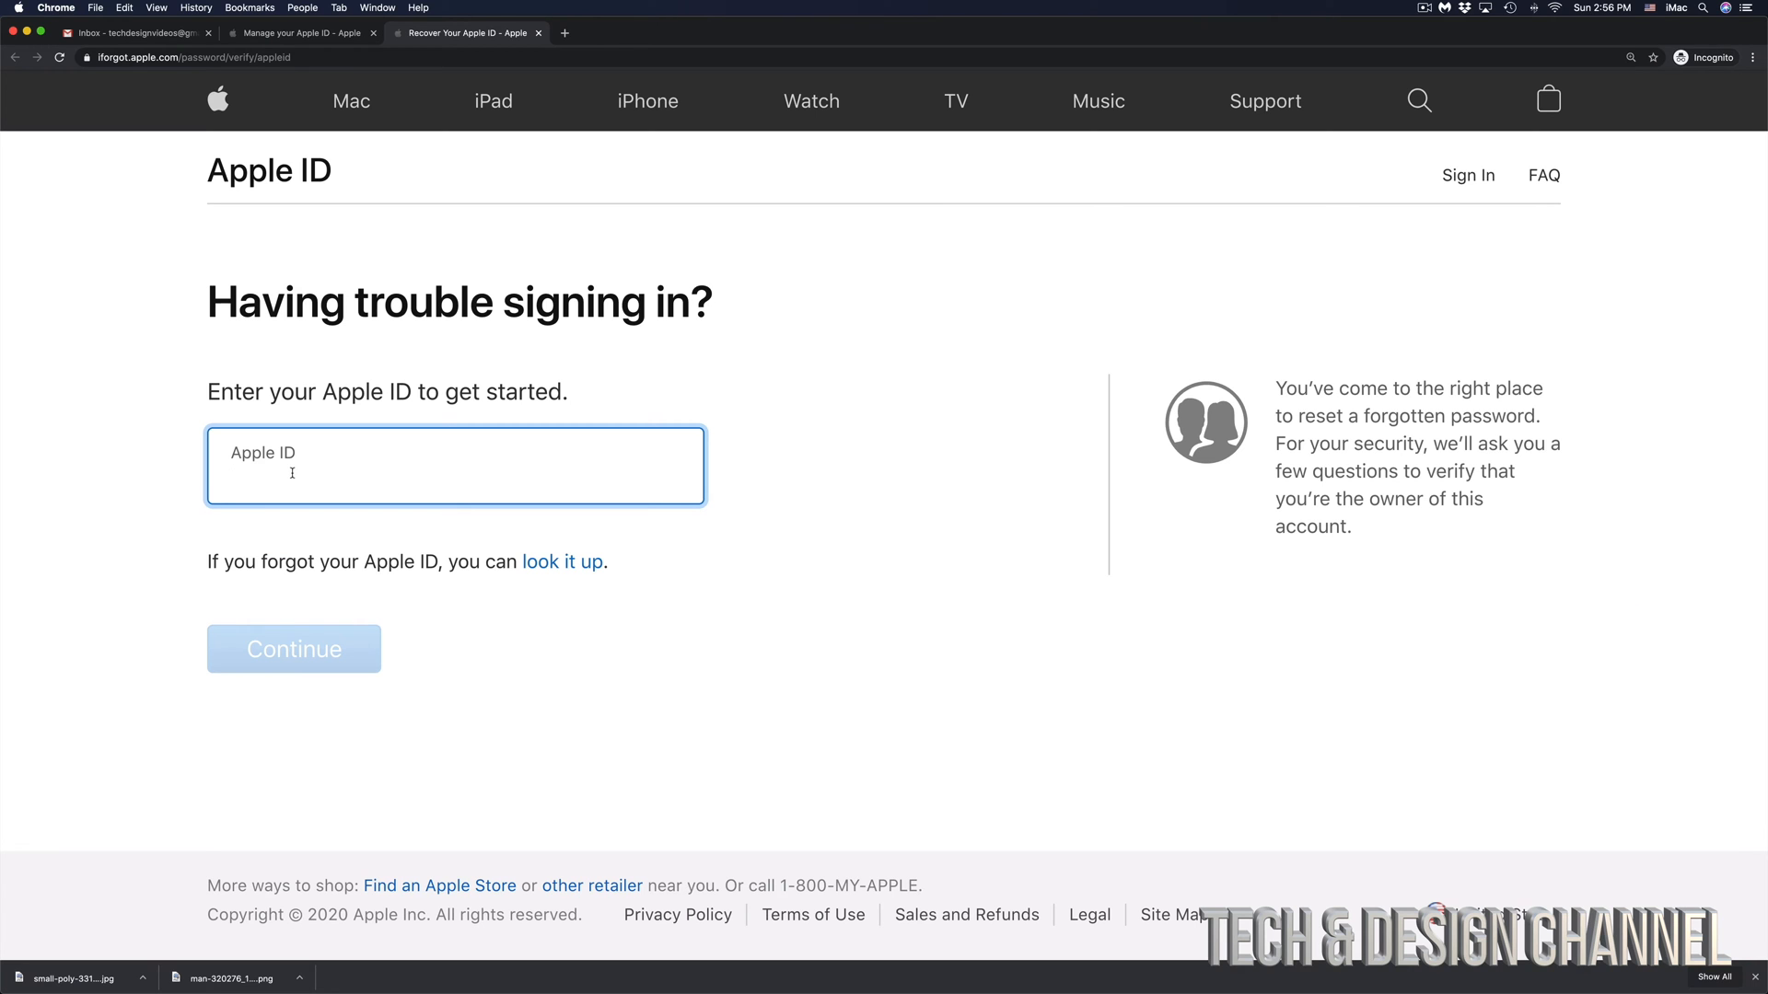
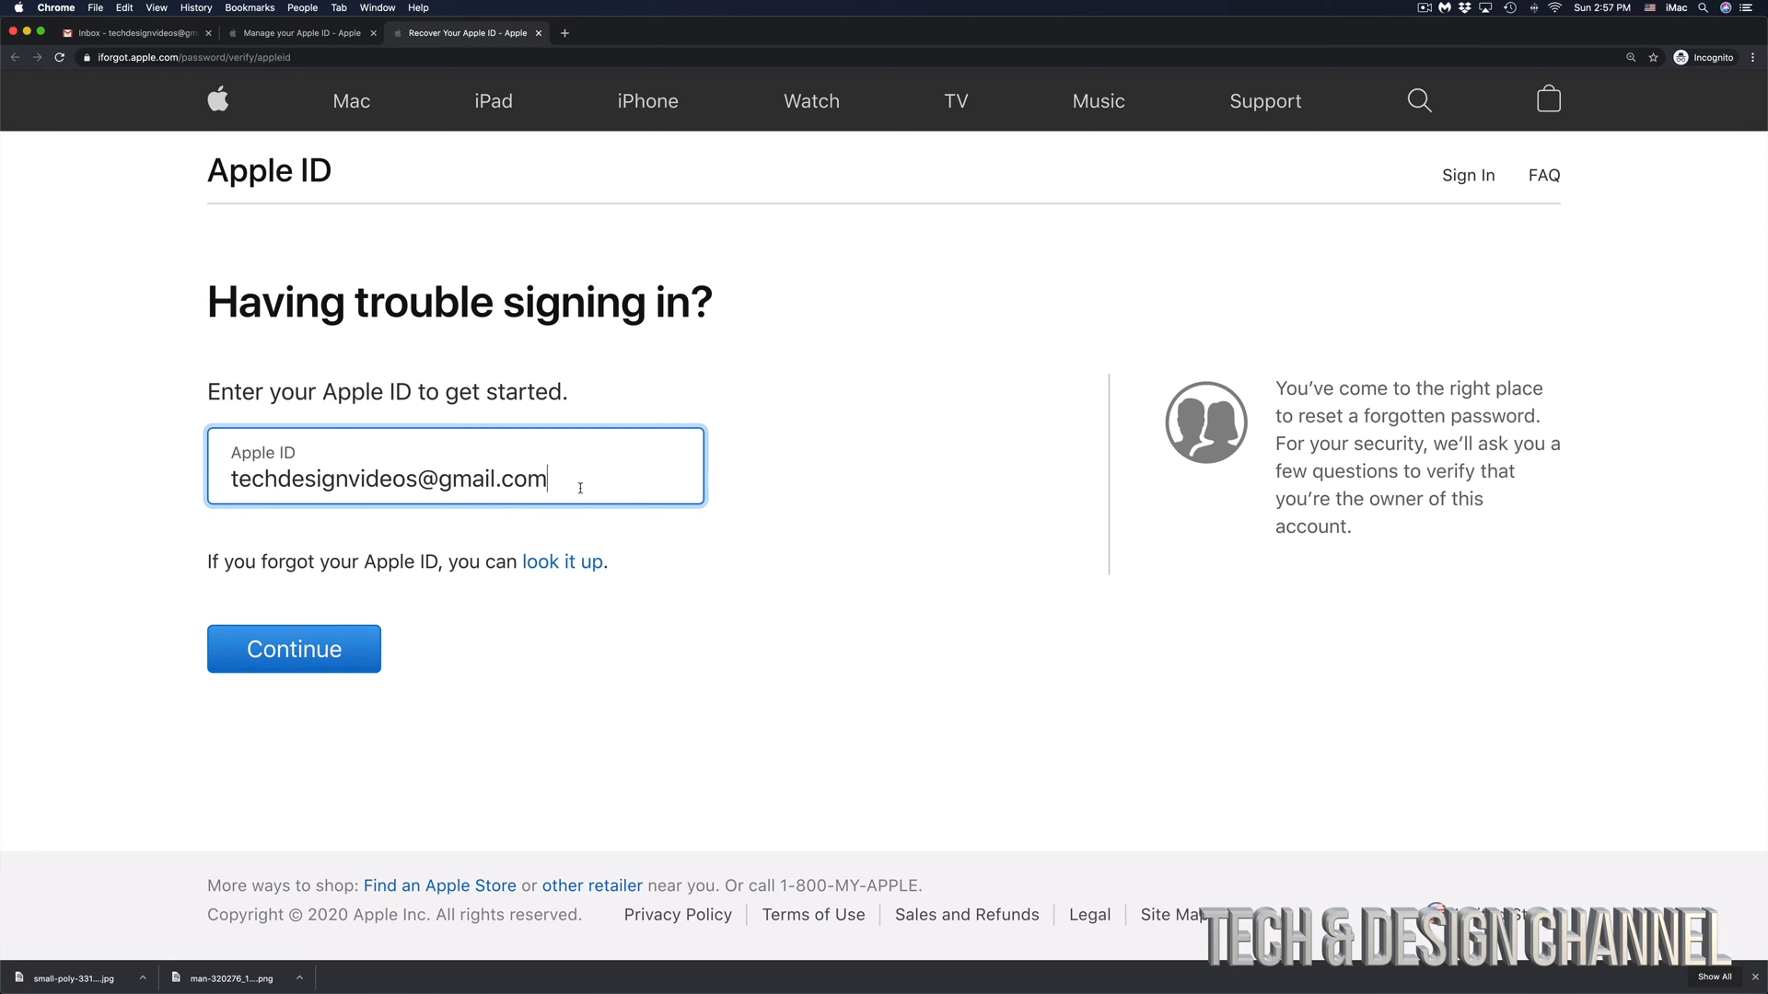
left_click(284, 650)
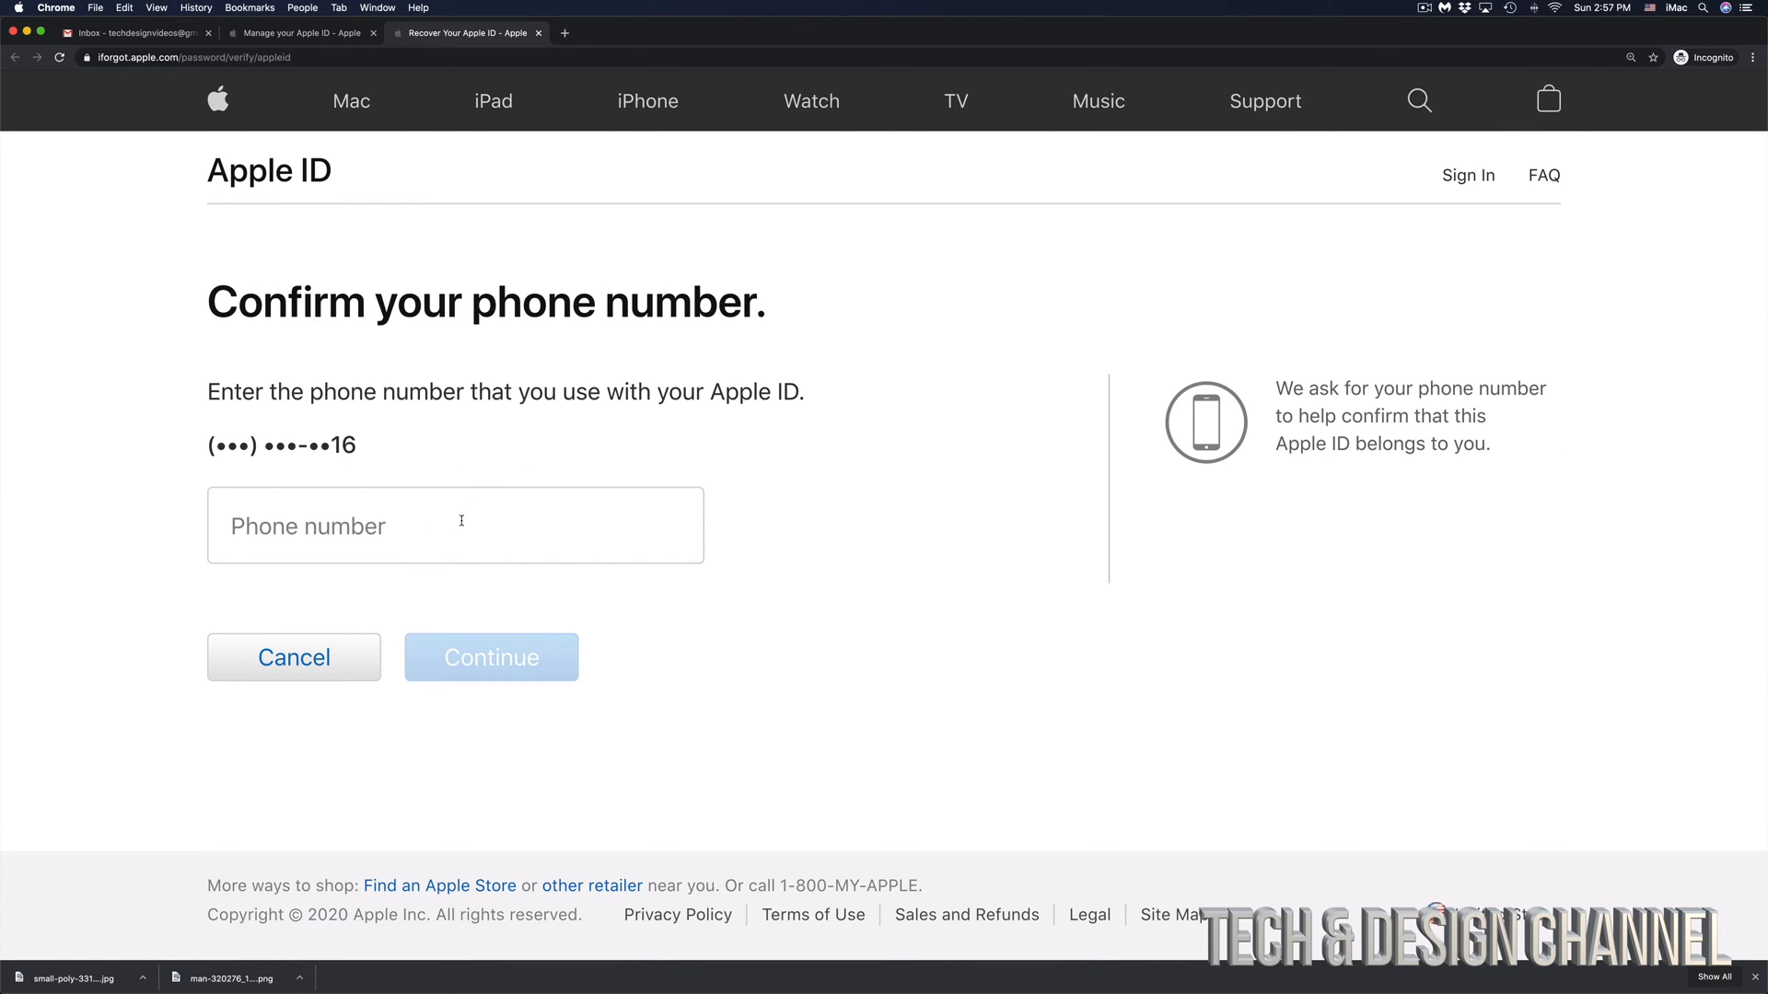
Step: Enter the account's full phone number and submit it for confirmation
left_click(462, 520)
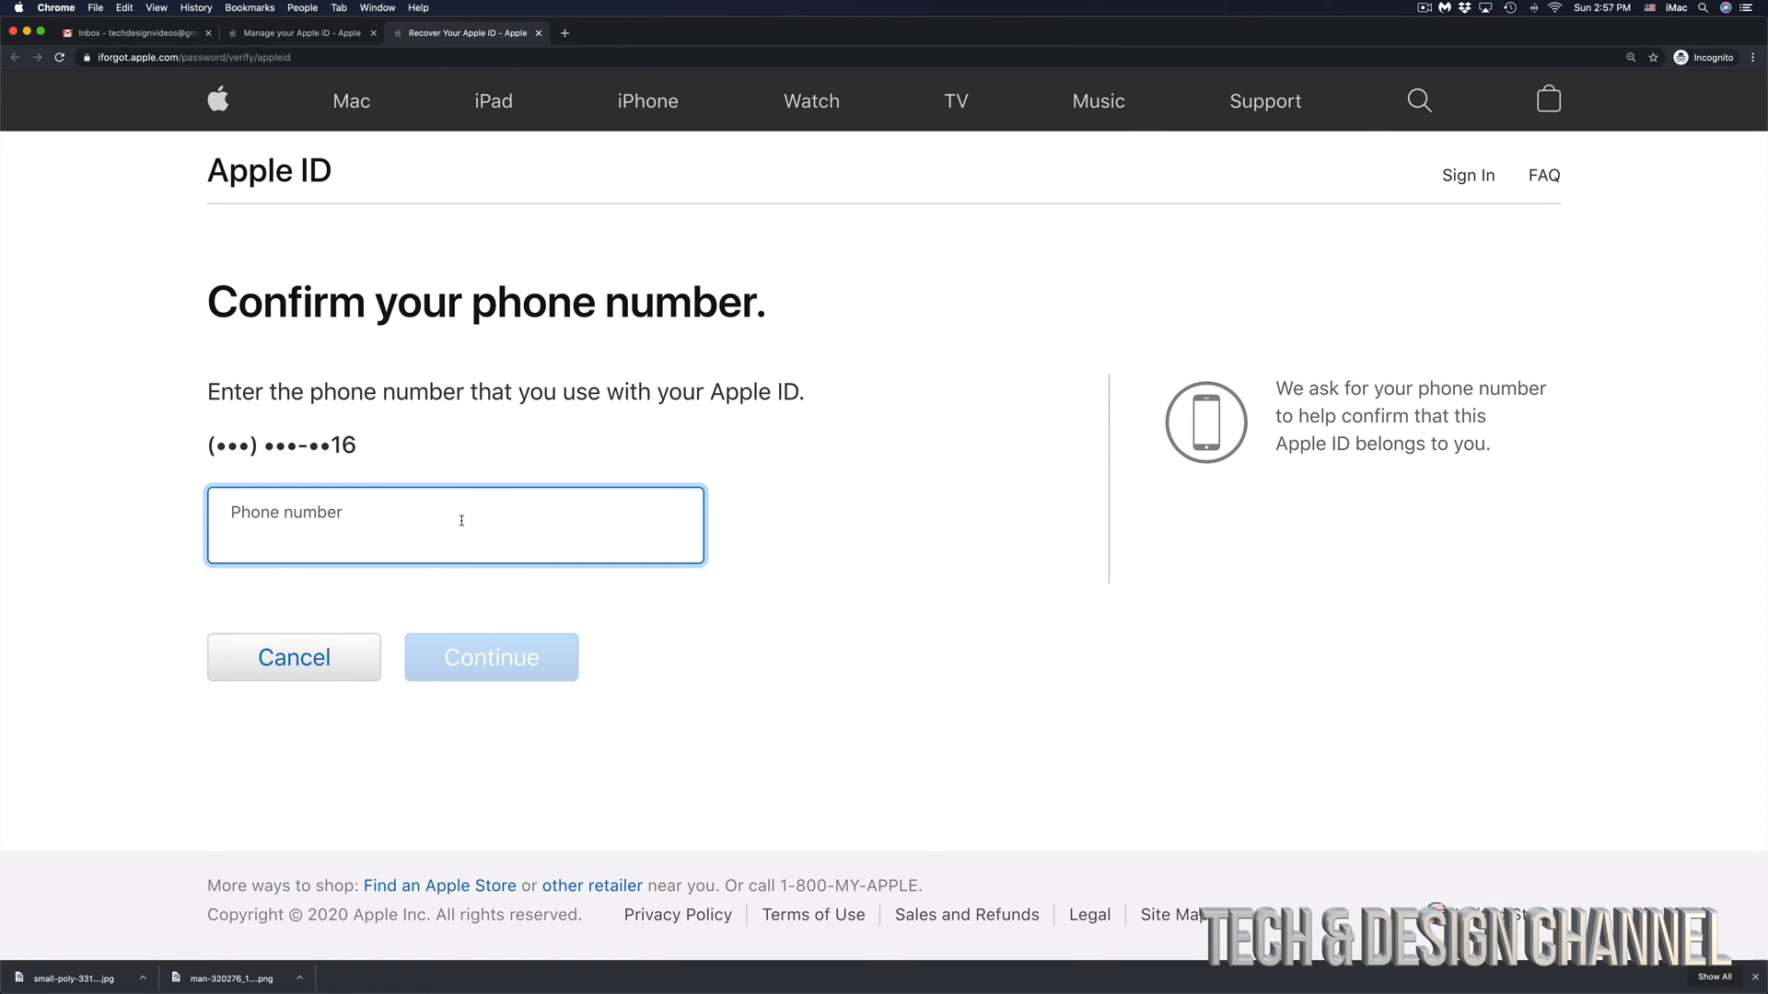
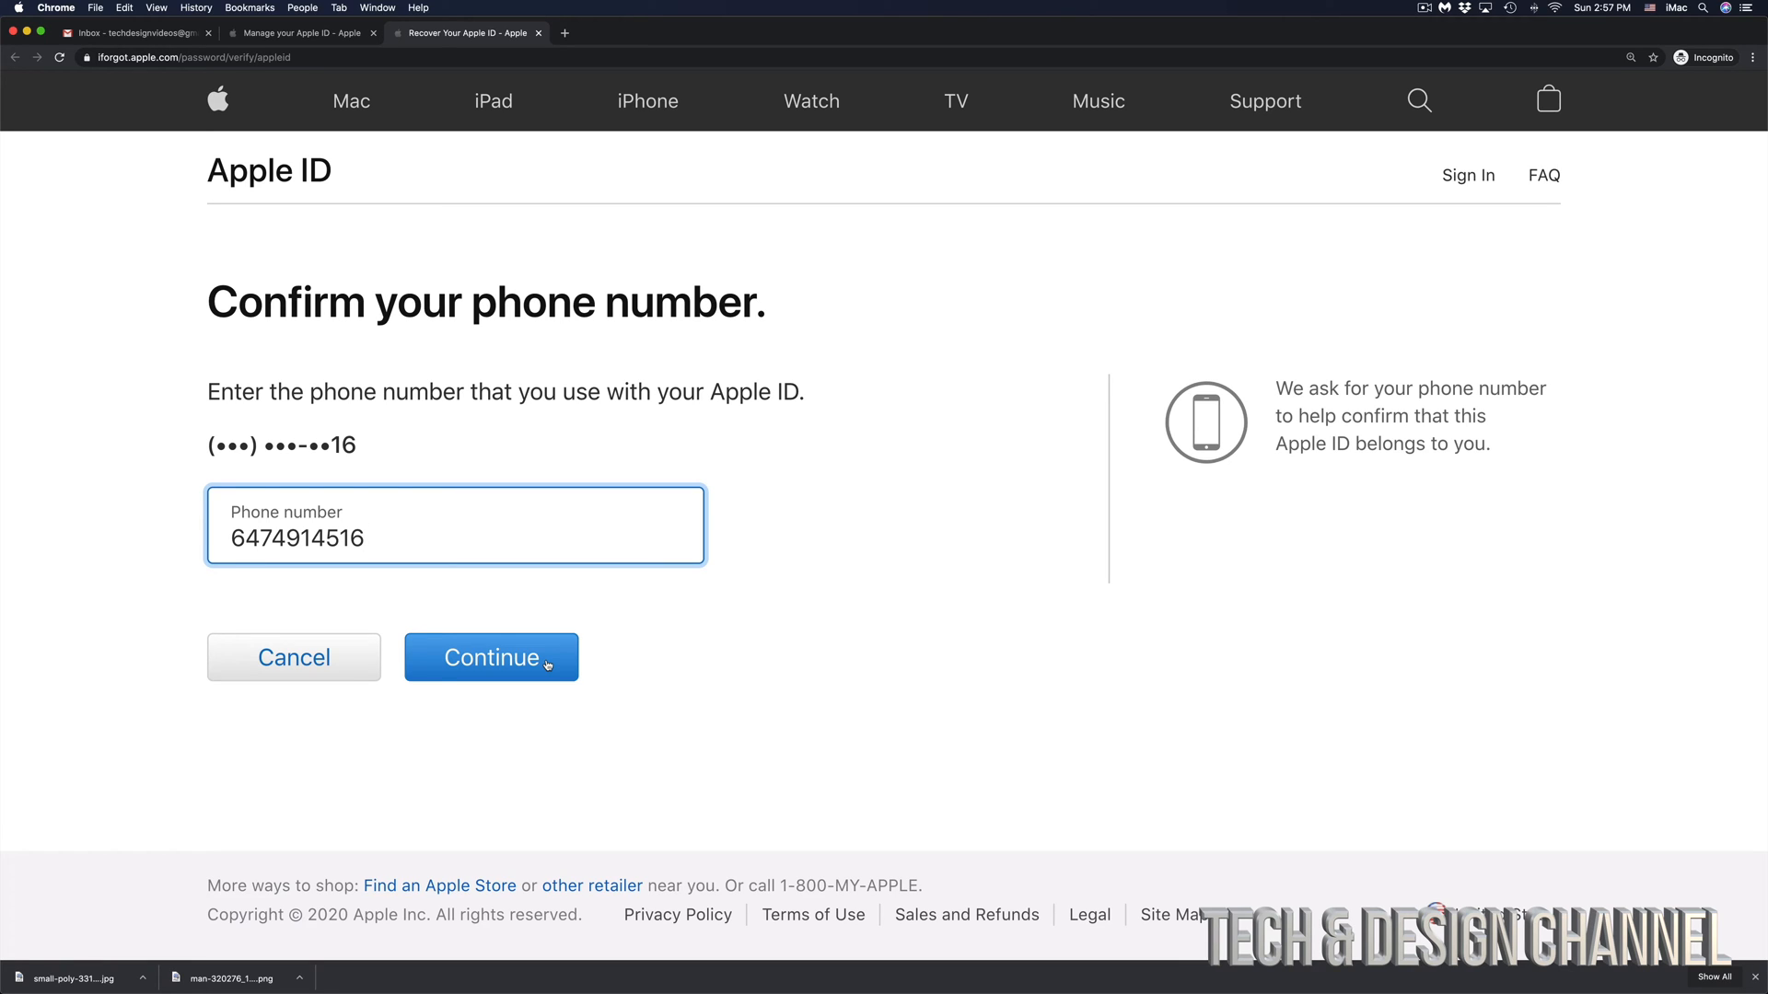
left_click(547, 665)
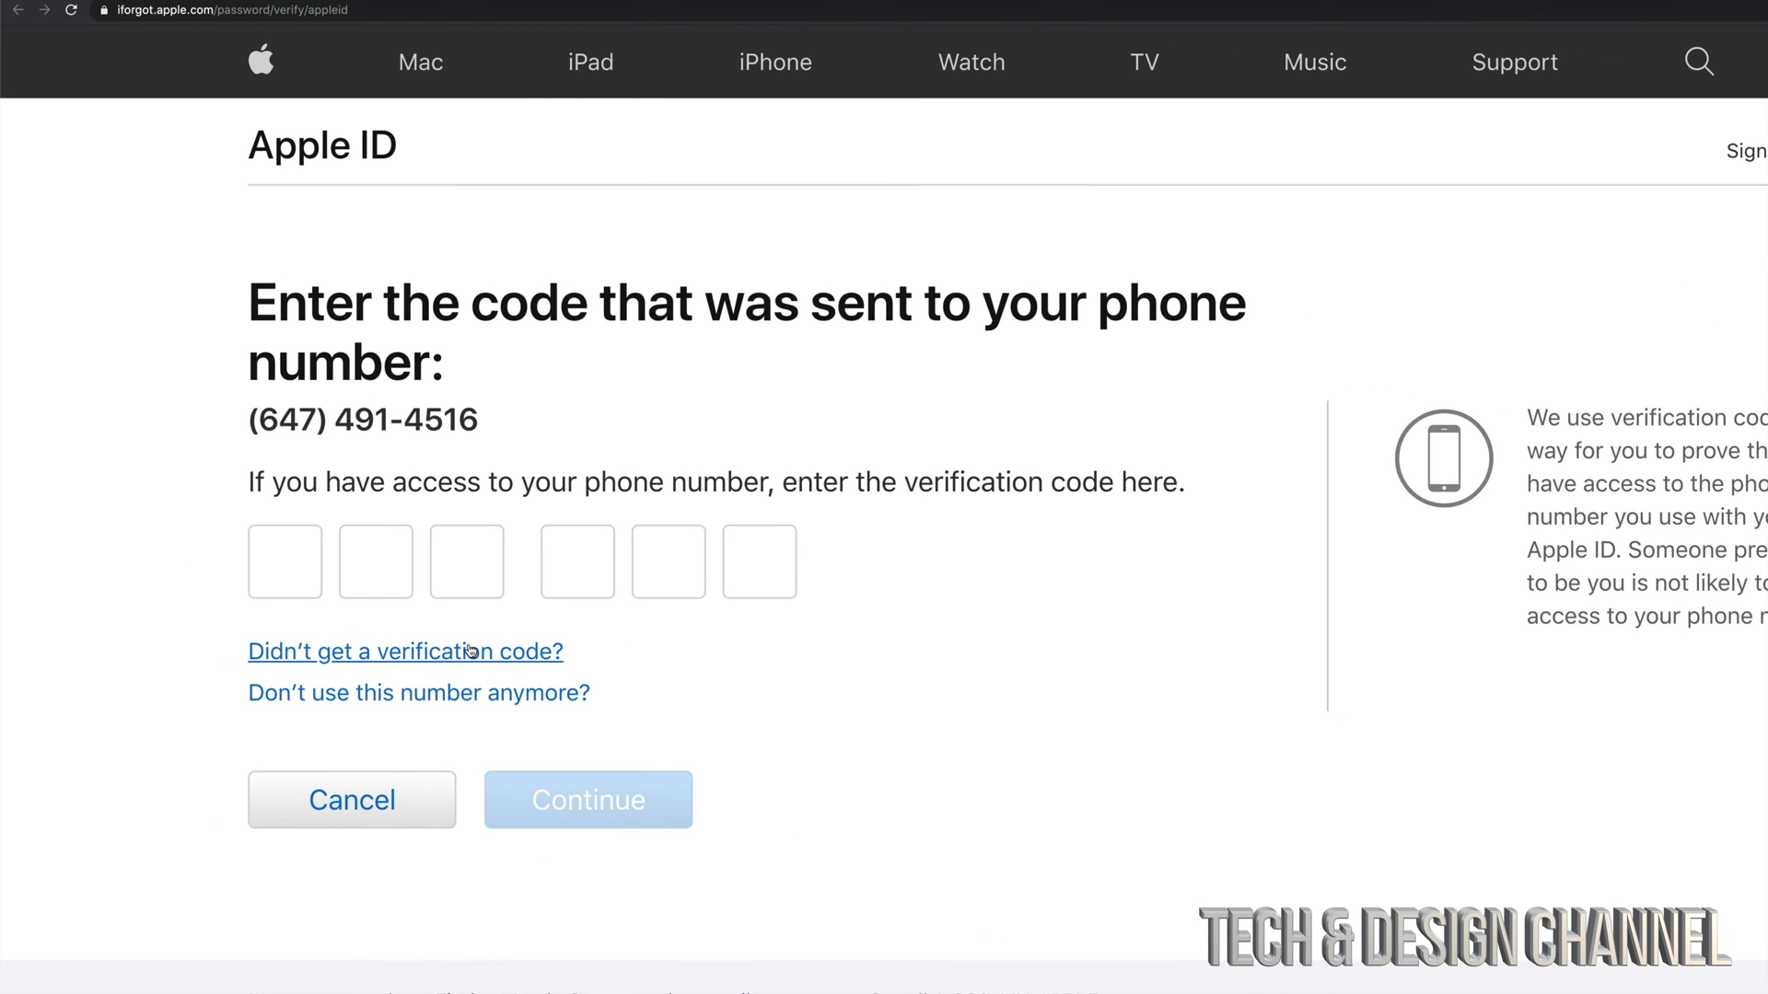
Step: Have the verification text resent, then submit the six-digit phone code
left_click(453, 653)
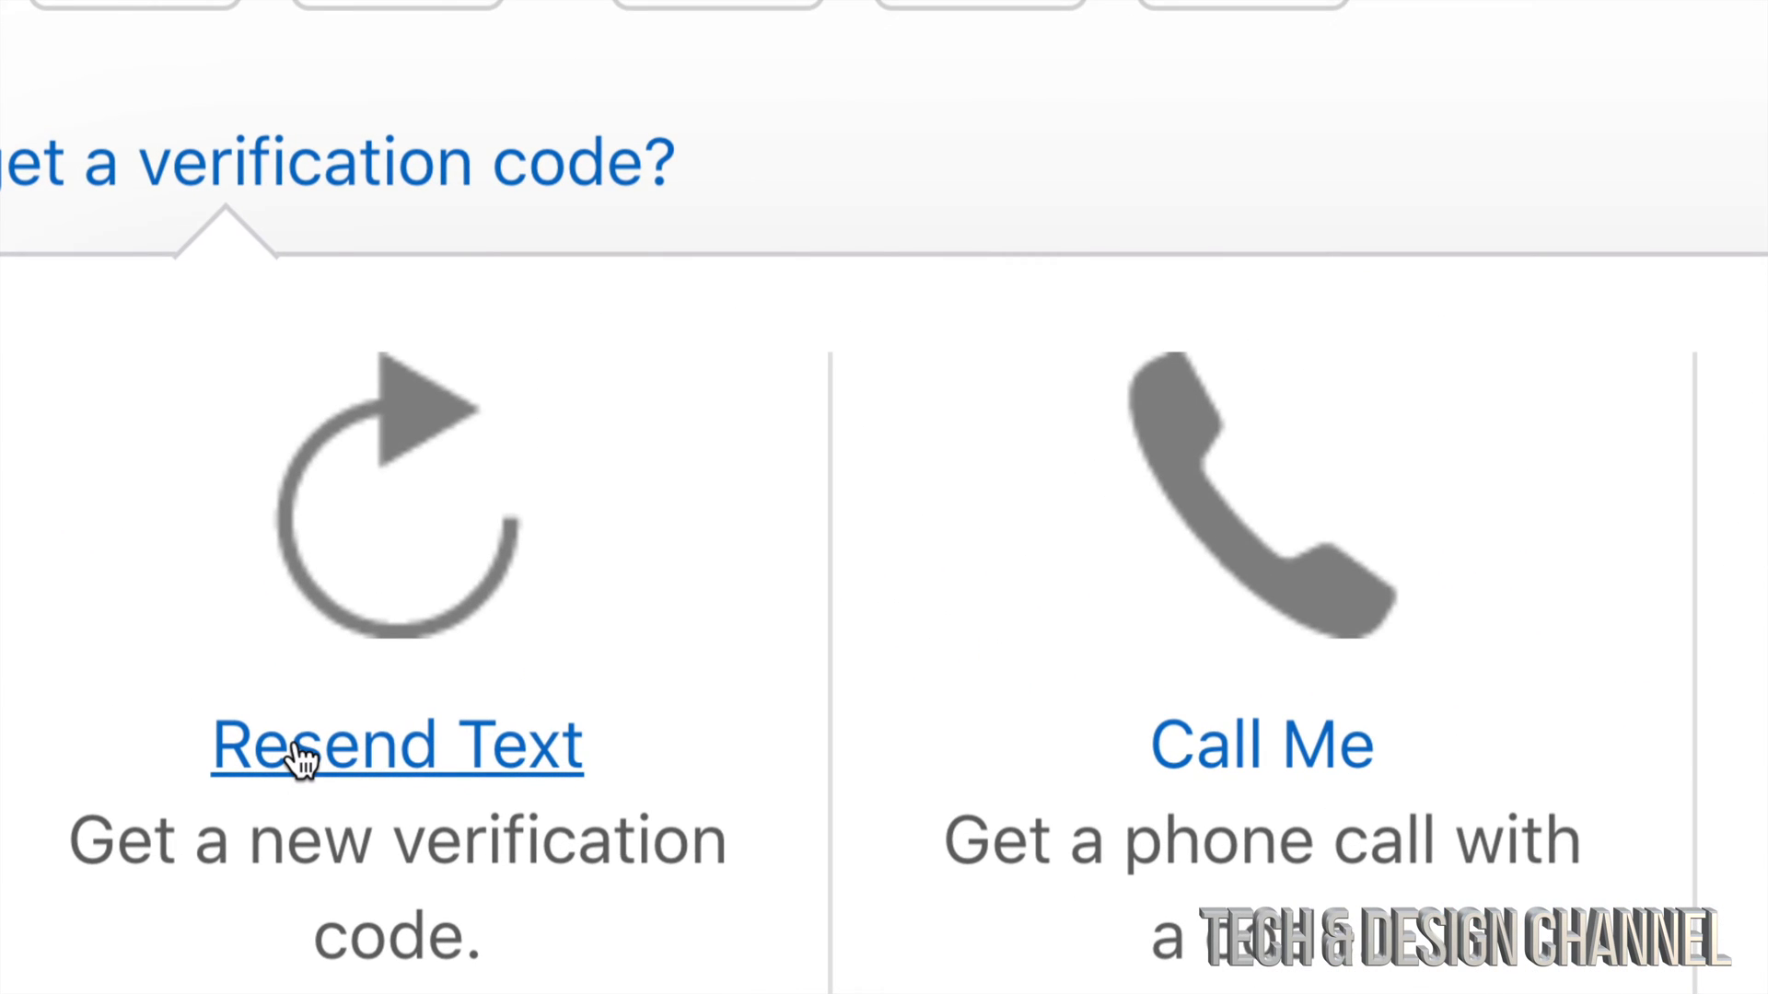
left_click(389, 762)
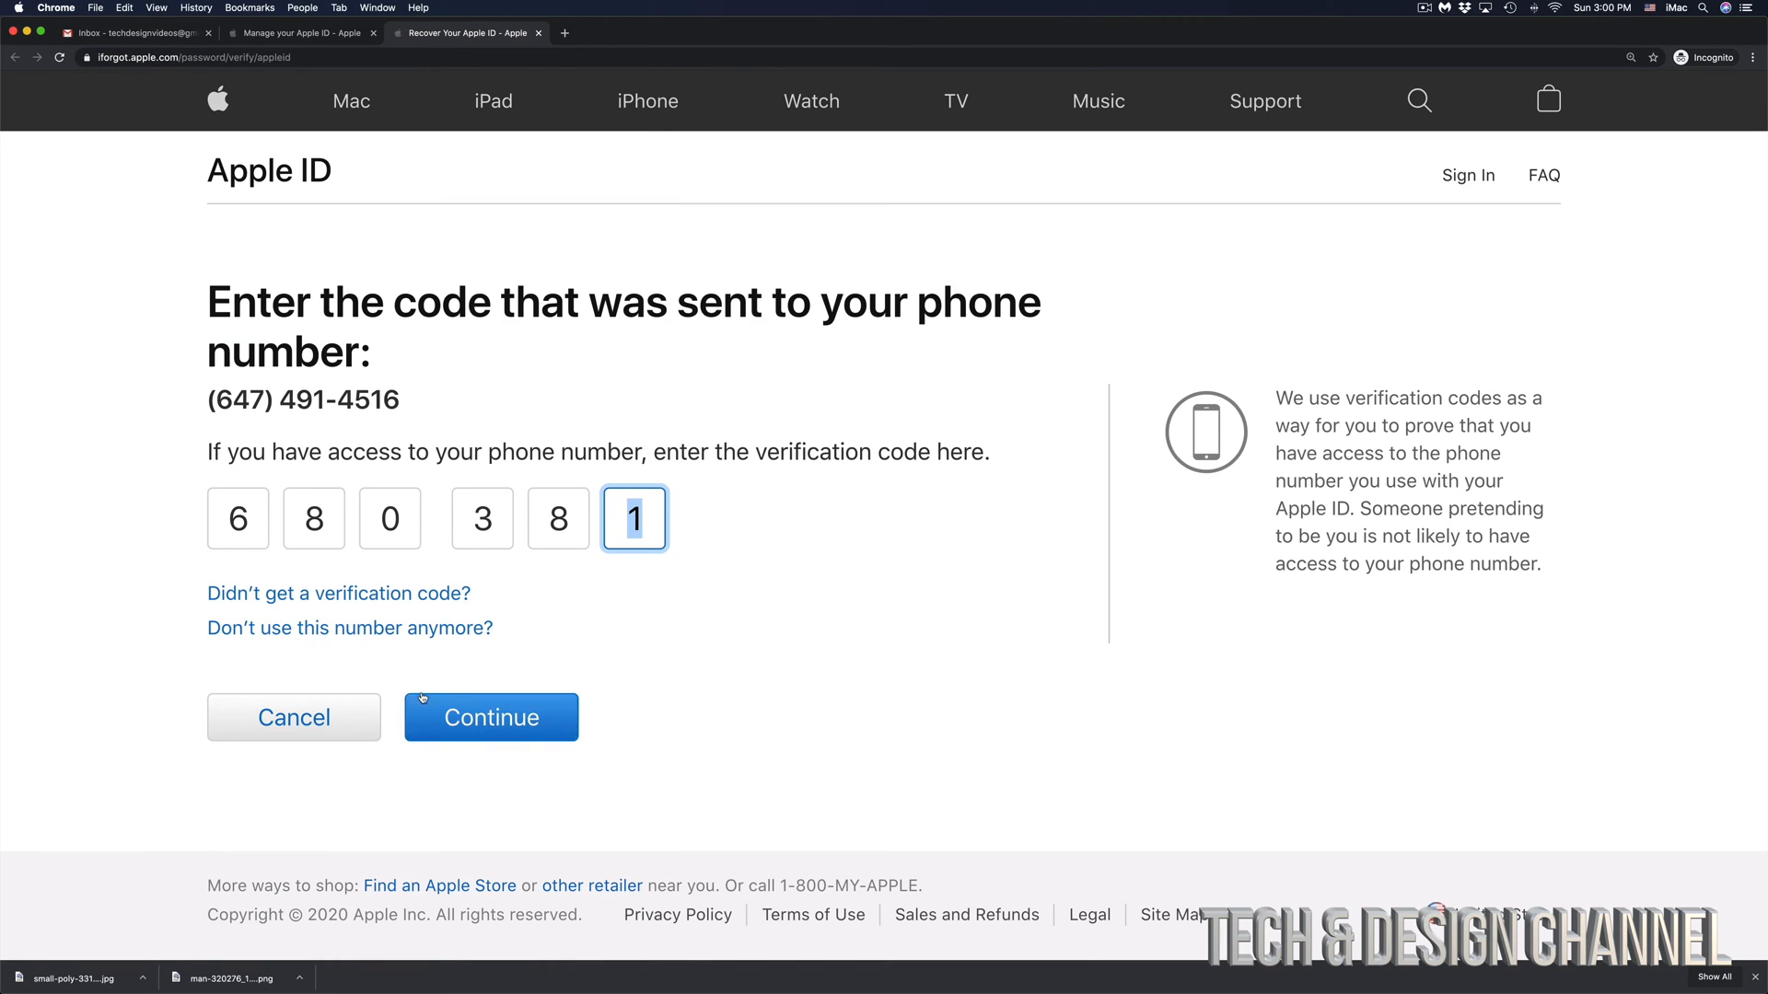
left_click(523, 721)
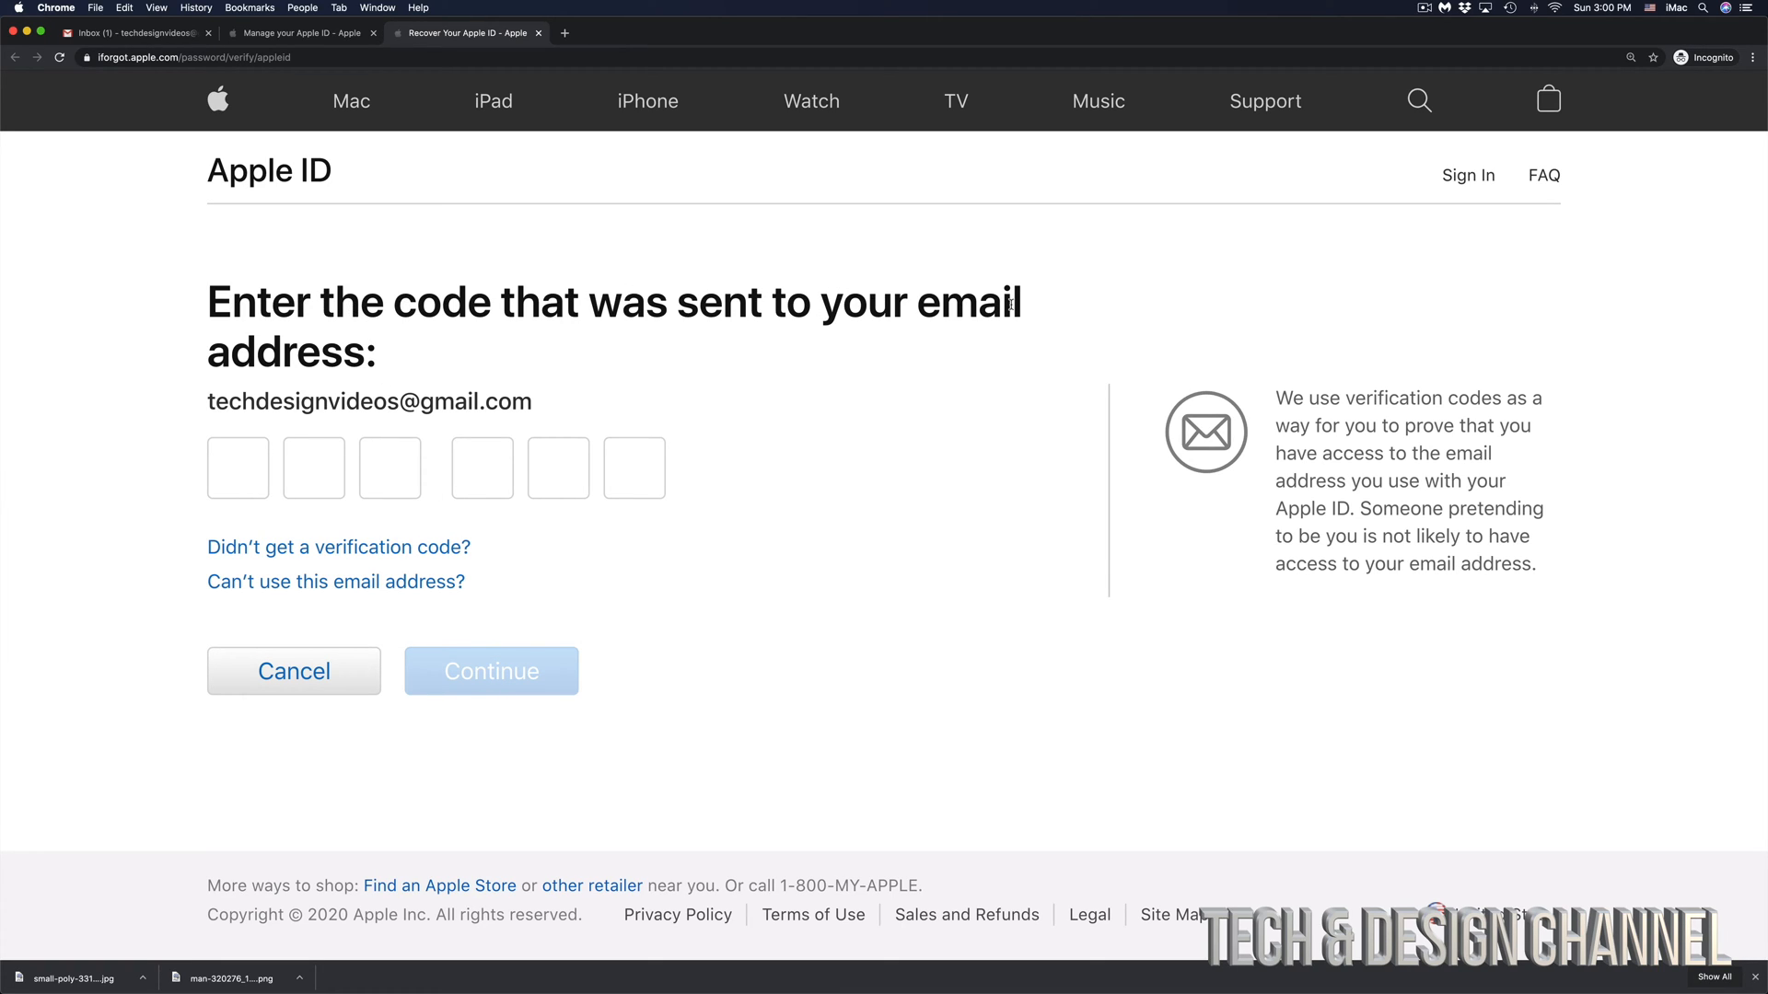
Step: Note the email address the code went to and switch to the Gmail inbox
left_click_drag(536, 410, 202, 413)
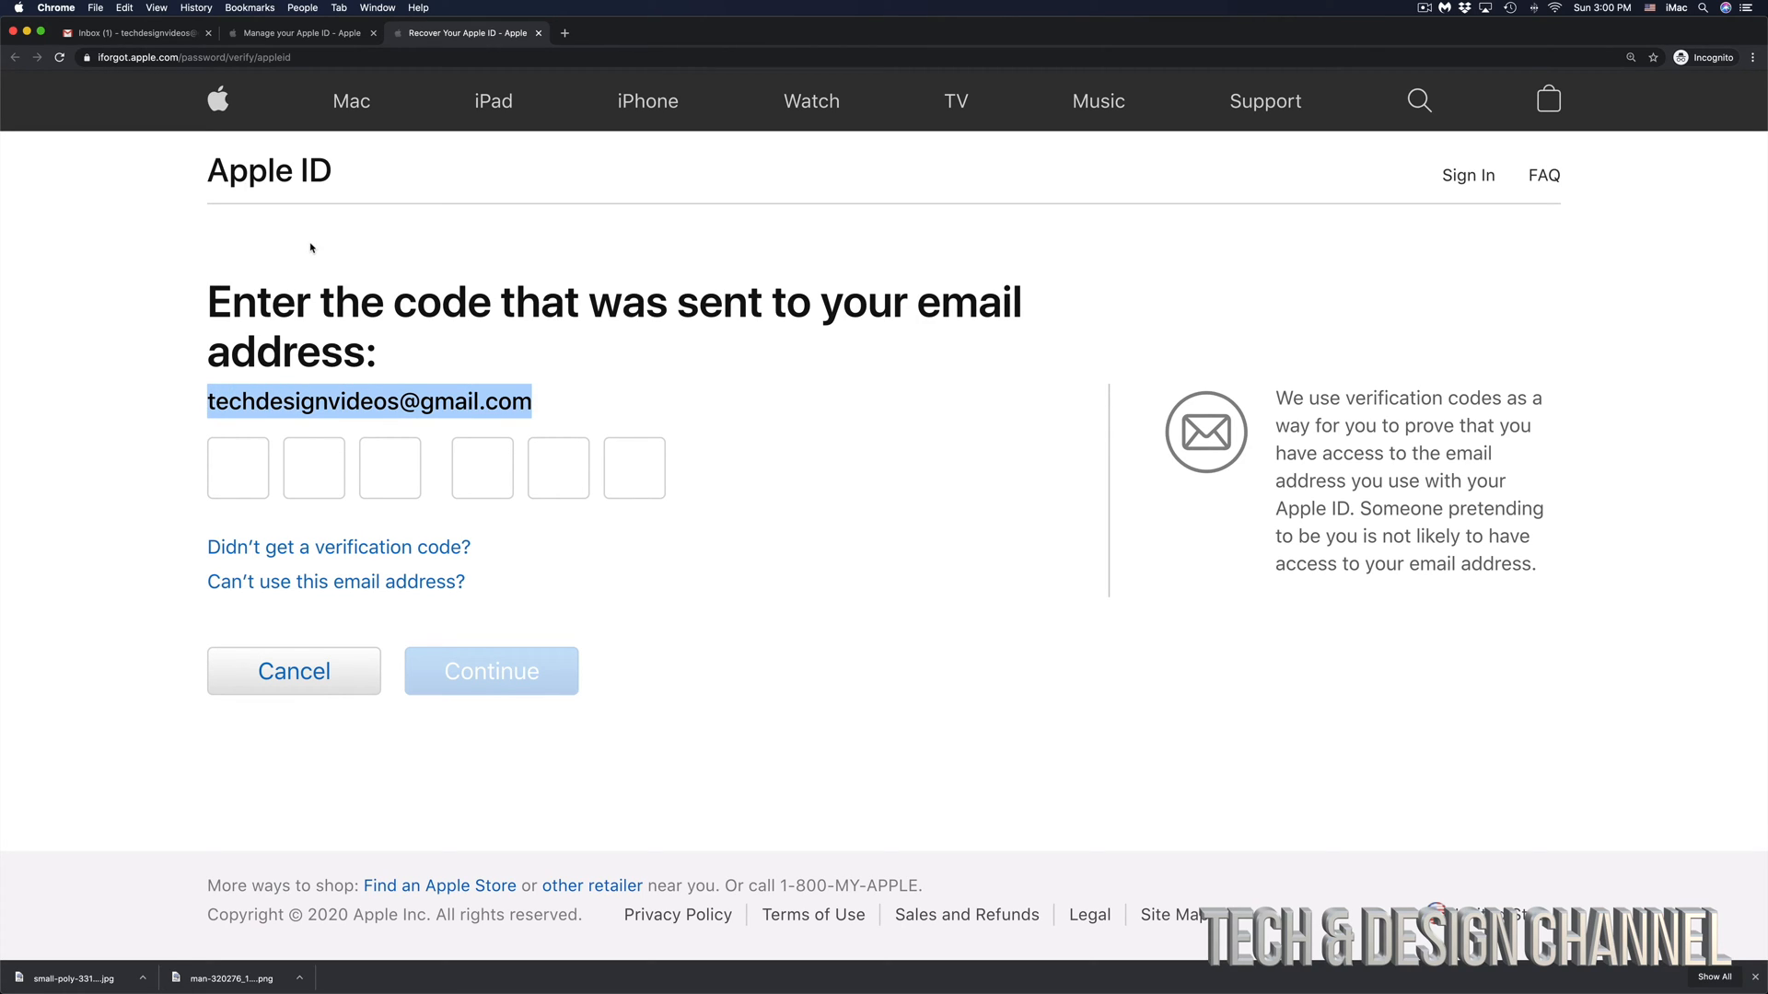
left_click(111, 33)
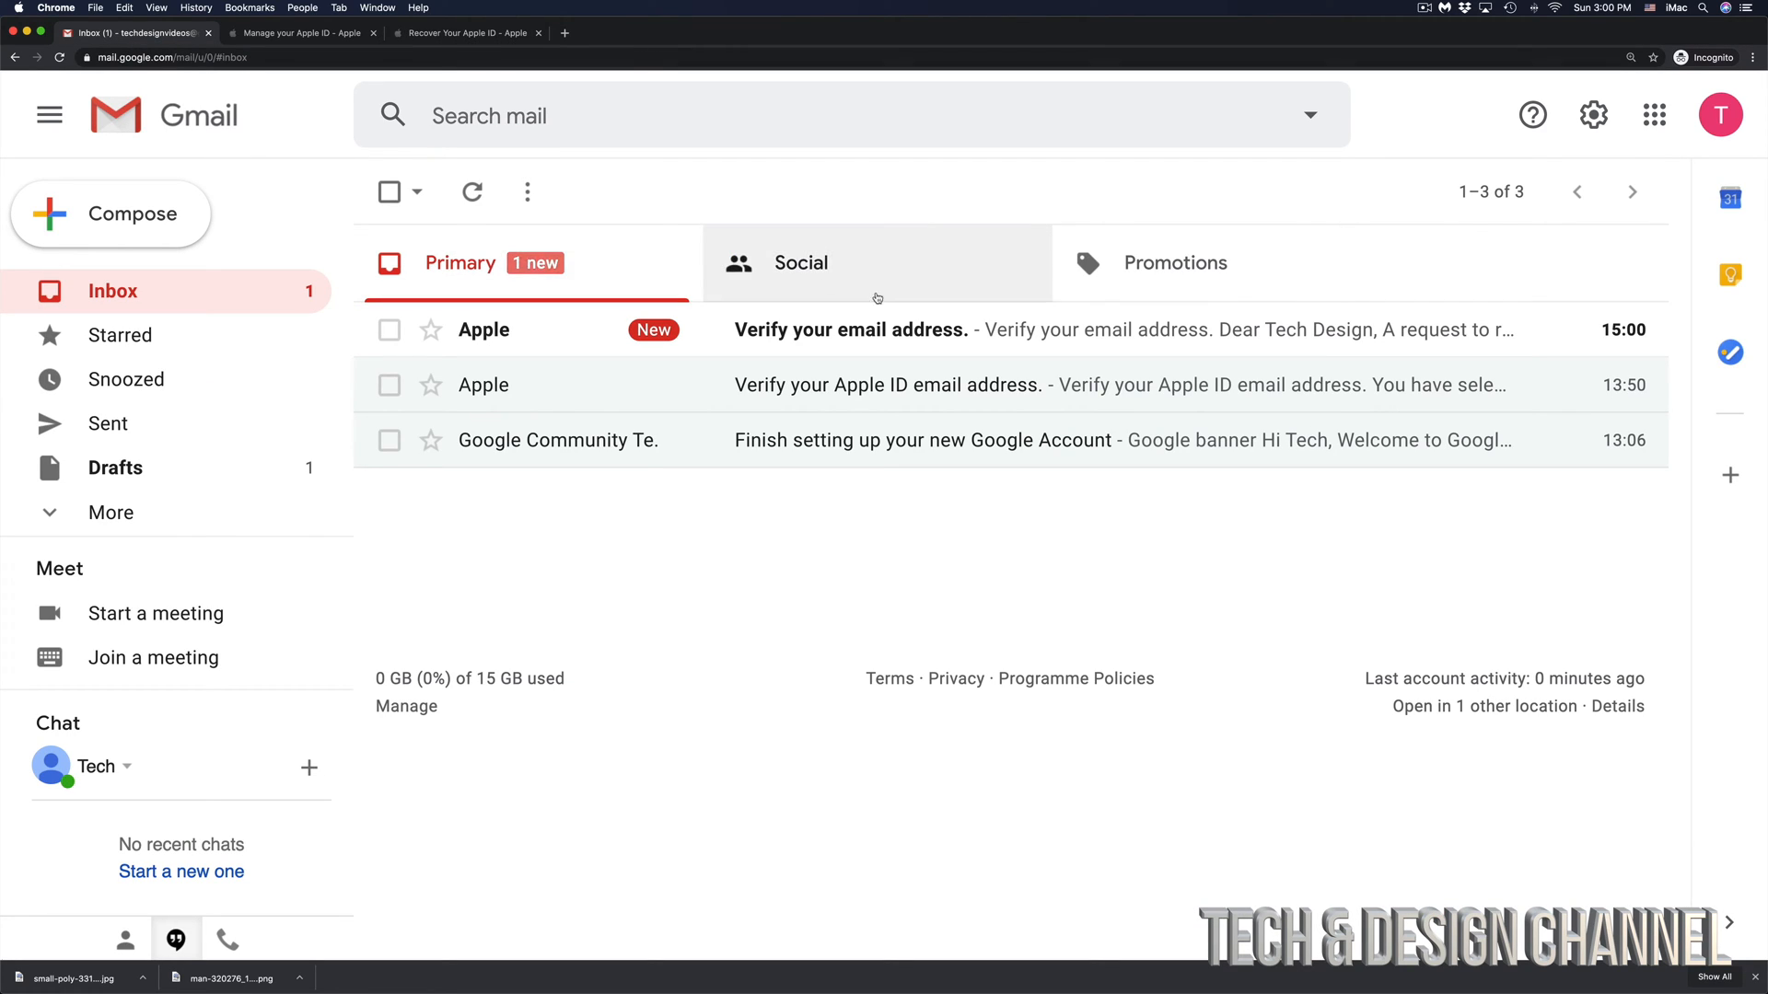
mouse_move(595, 329)
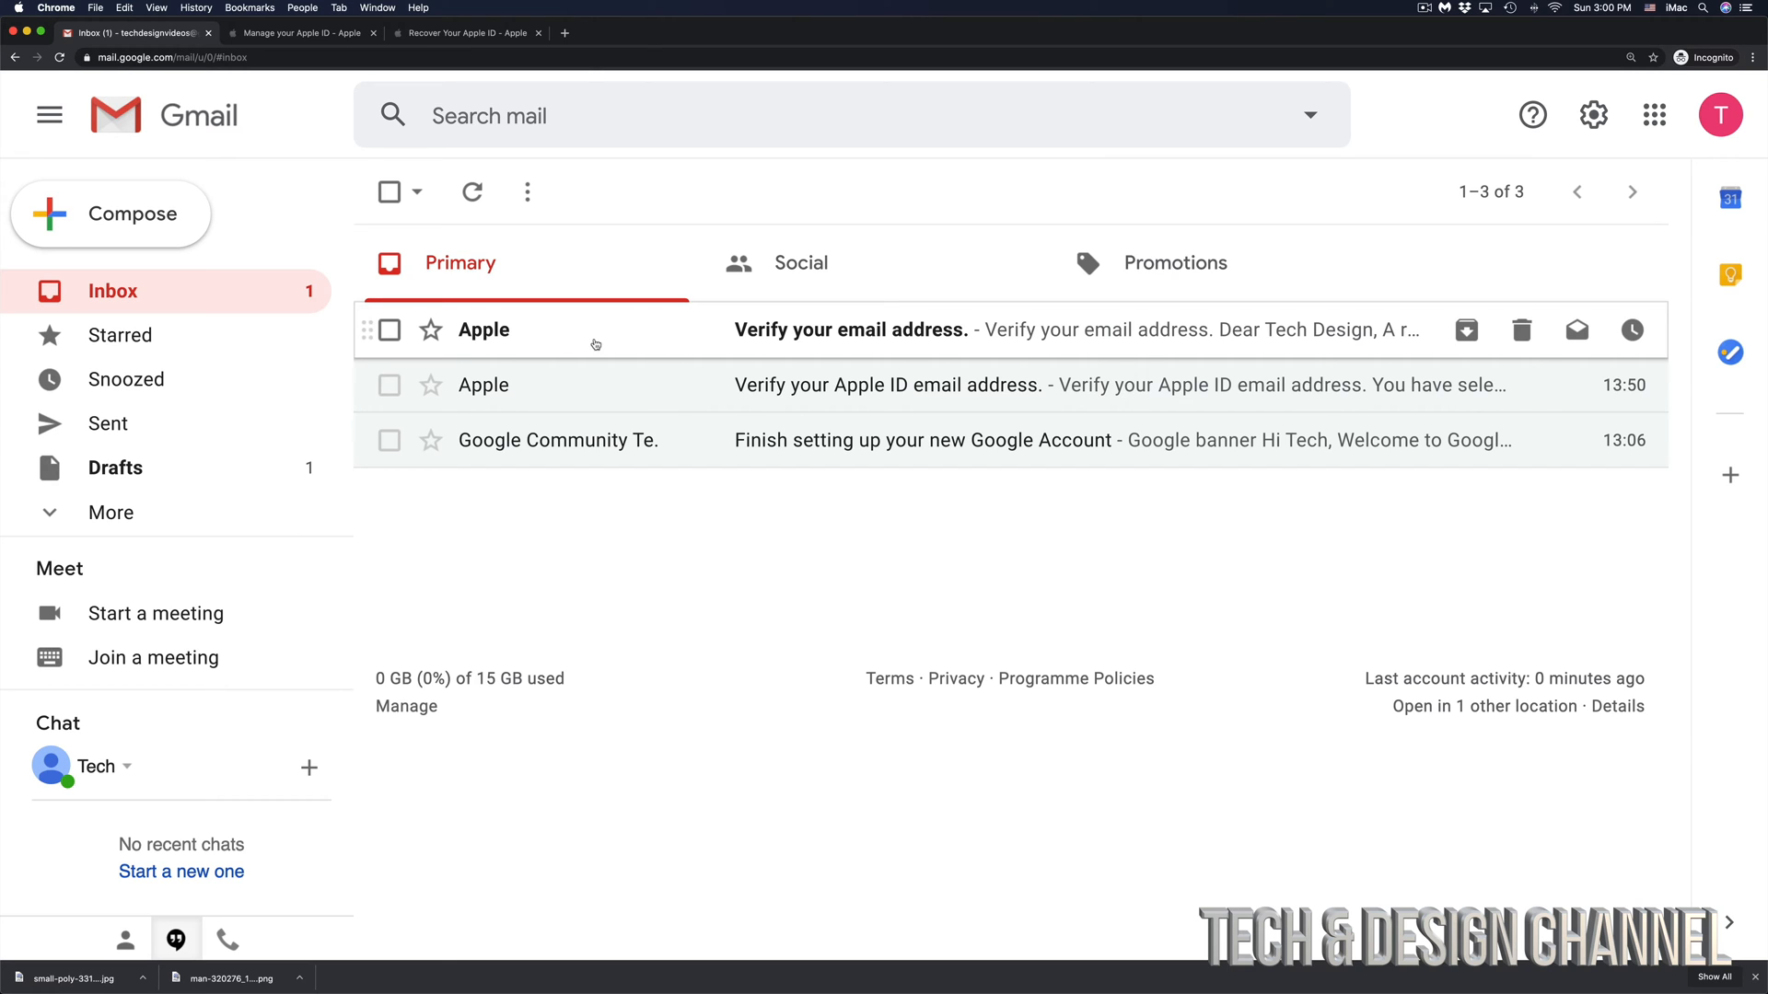
left_click(785, 331)
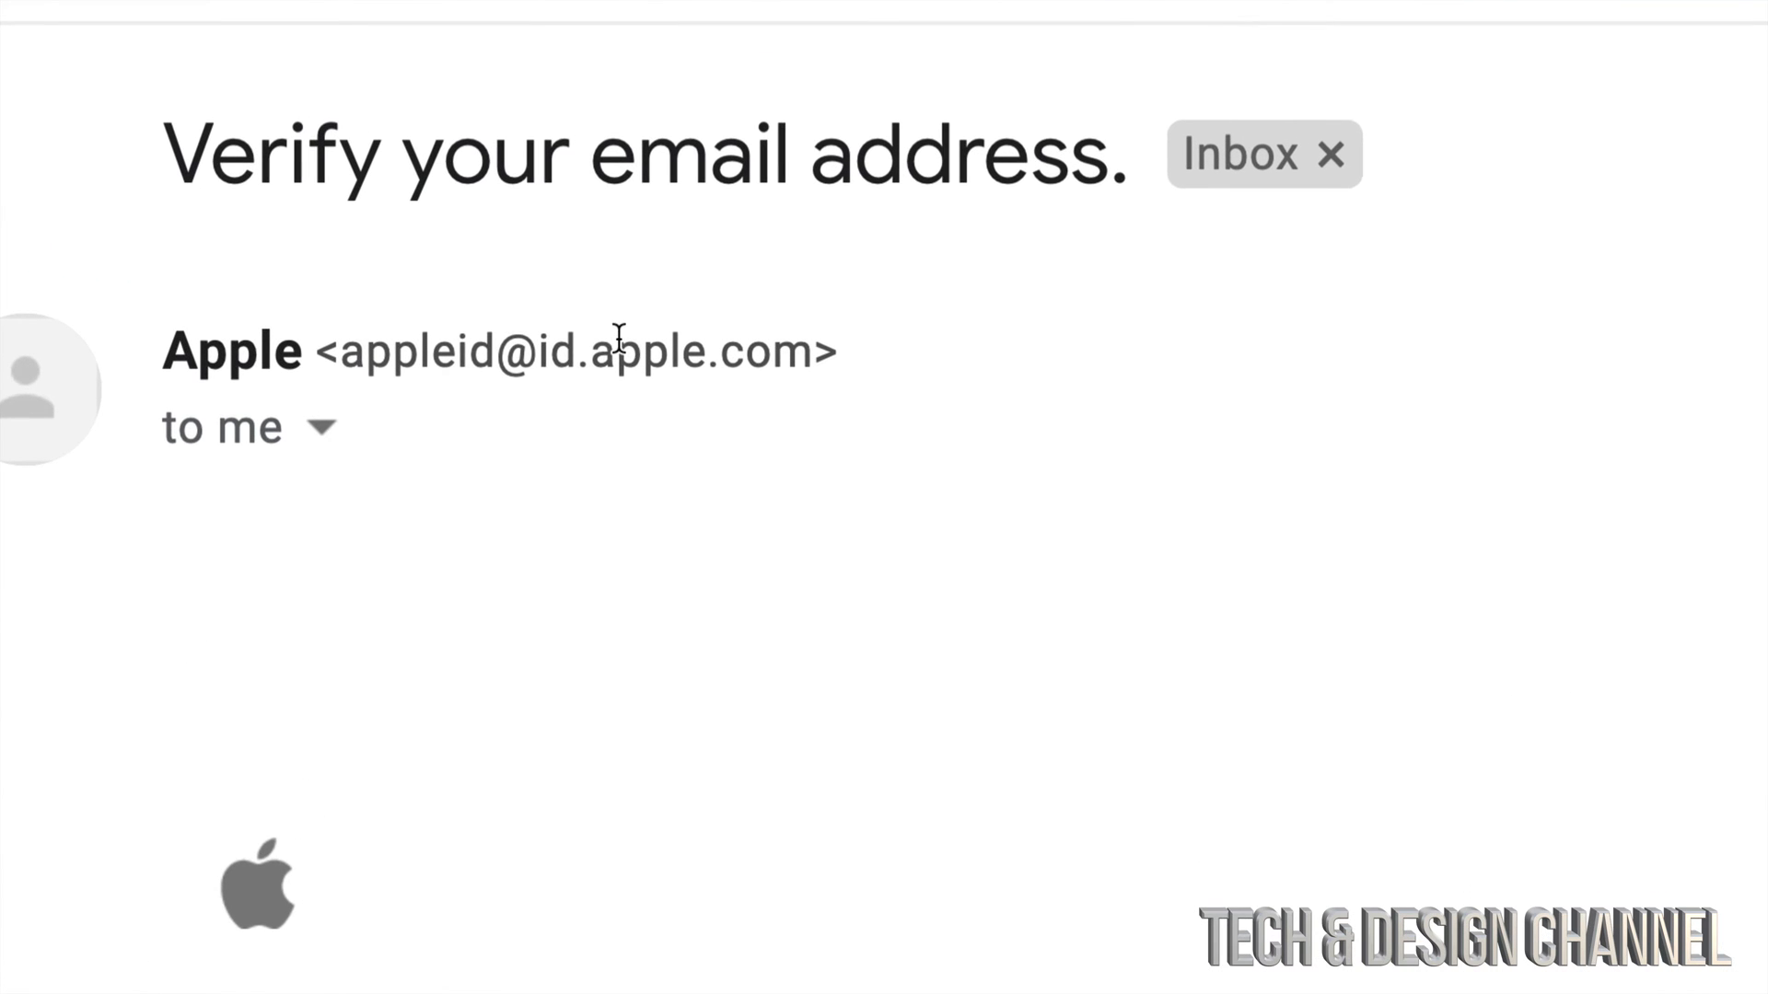
left_click_drag(166, 355, 820, 354)
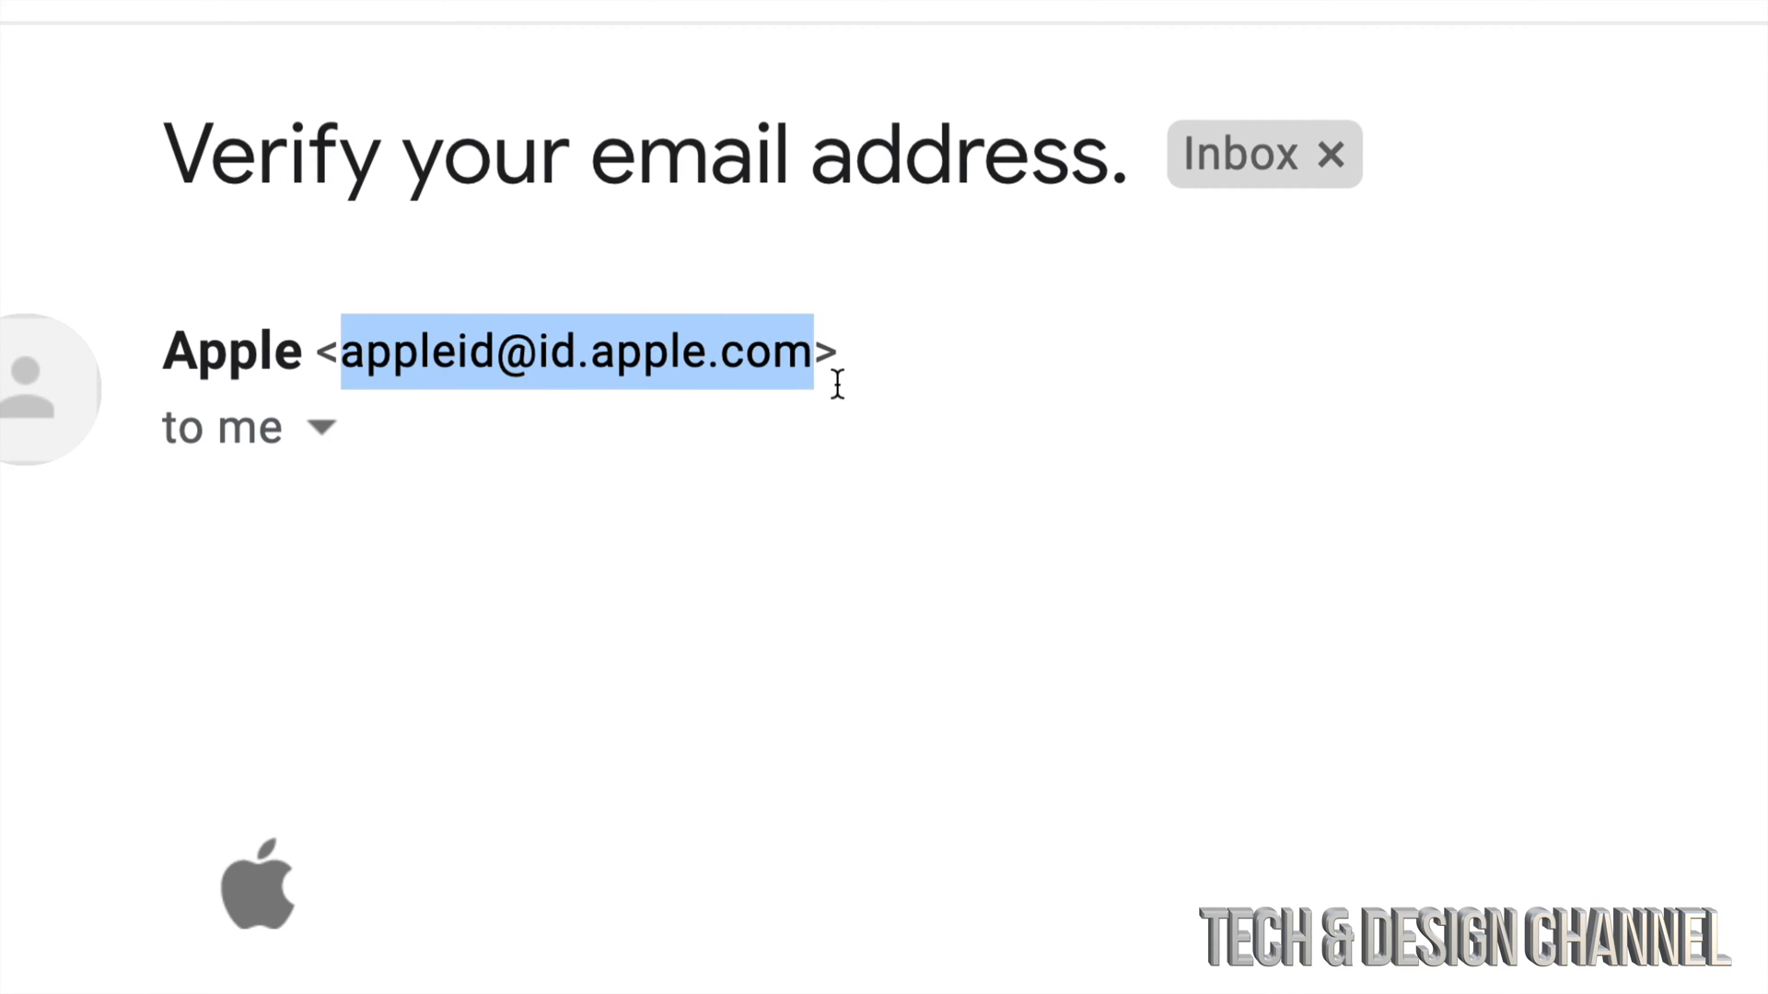
scroll(939, 561, "down", 3)
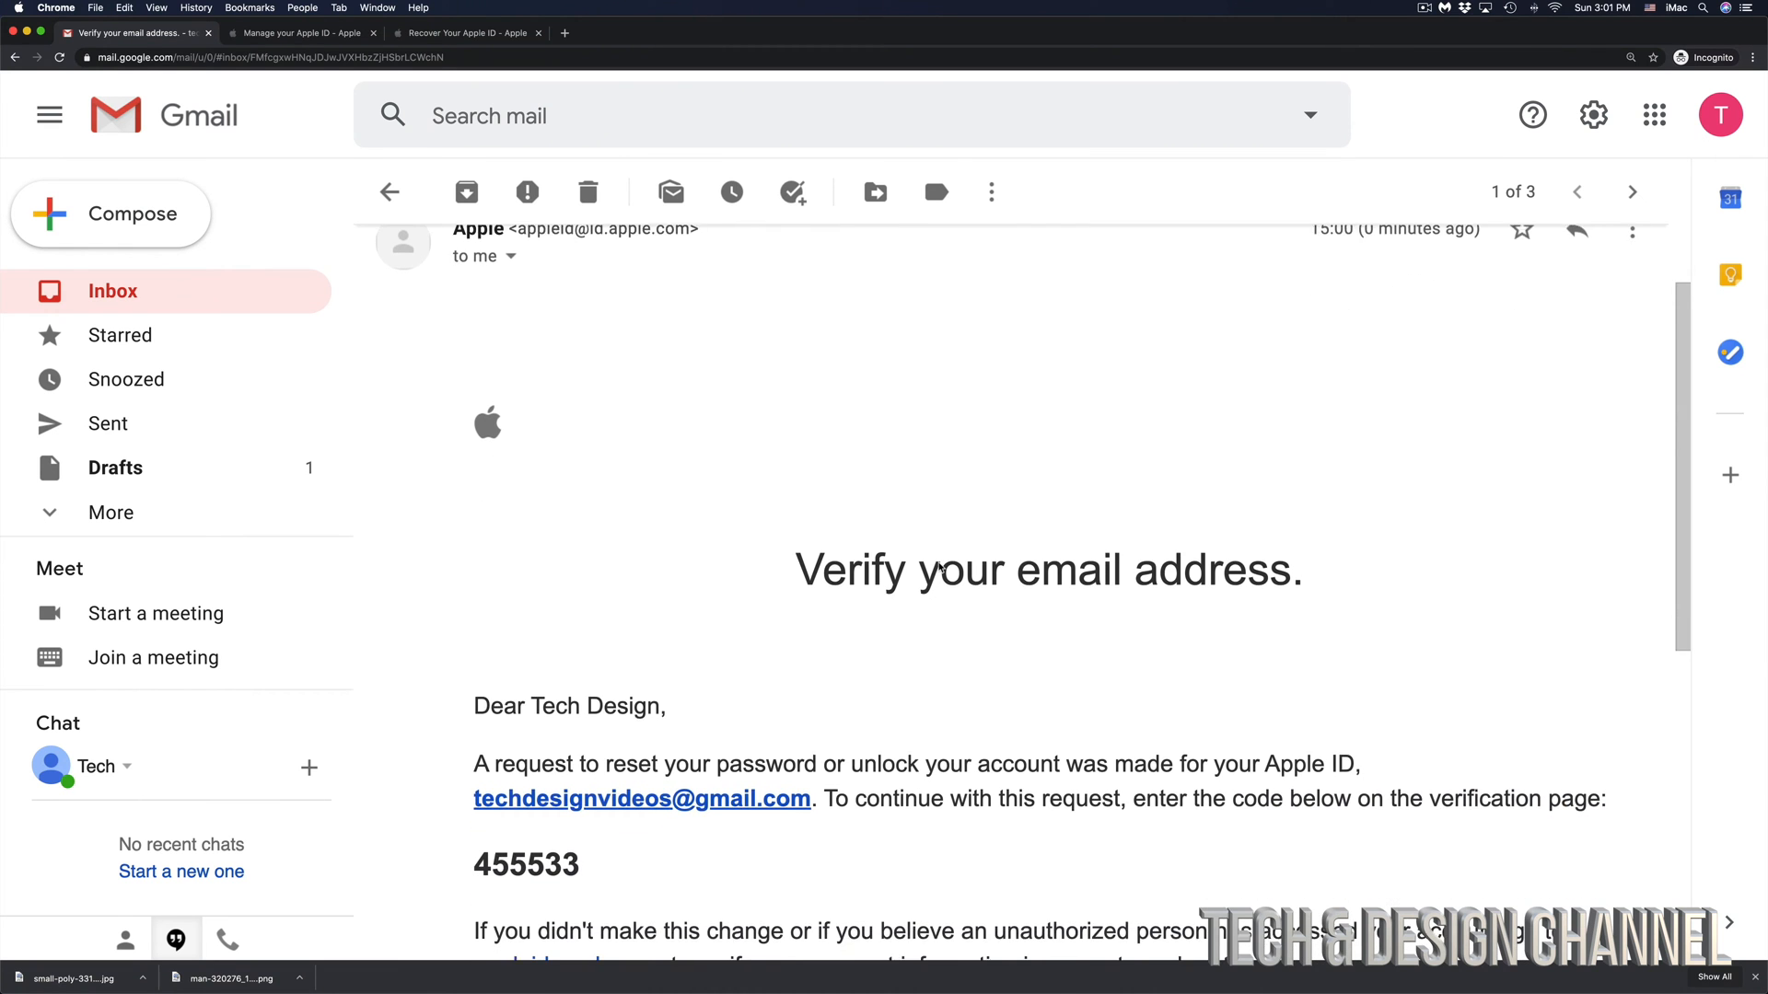
scroll(938, 561, "down", 3)
scroll(938, 563, "down", 1)
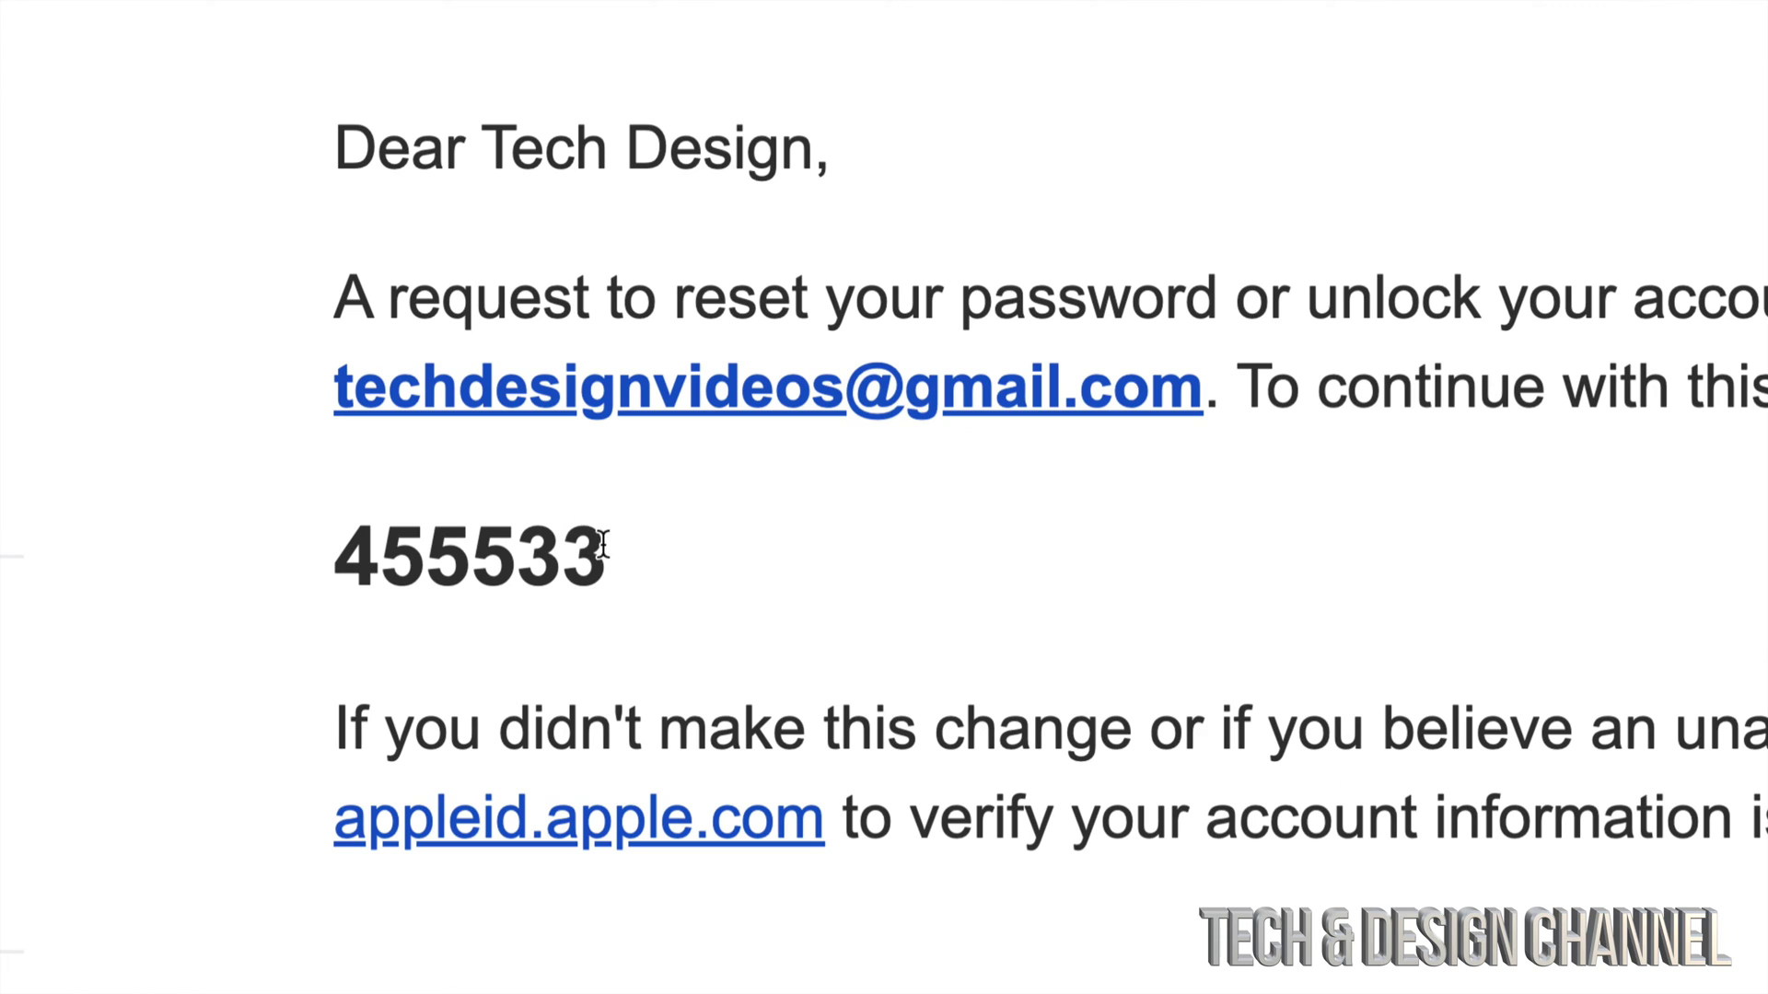
left_click_drag(580, 536, 348, 553)
key("super+c")
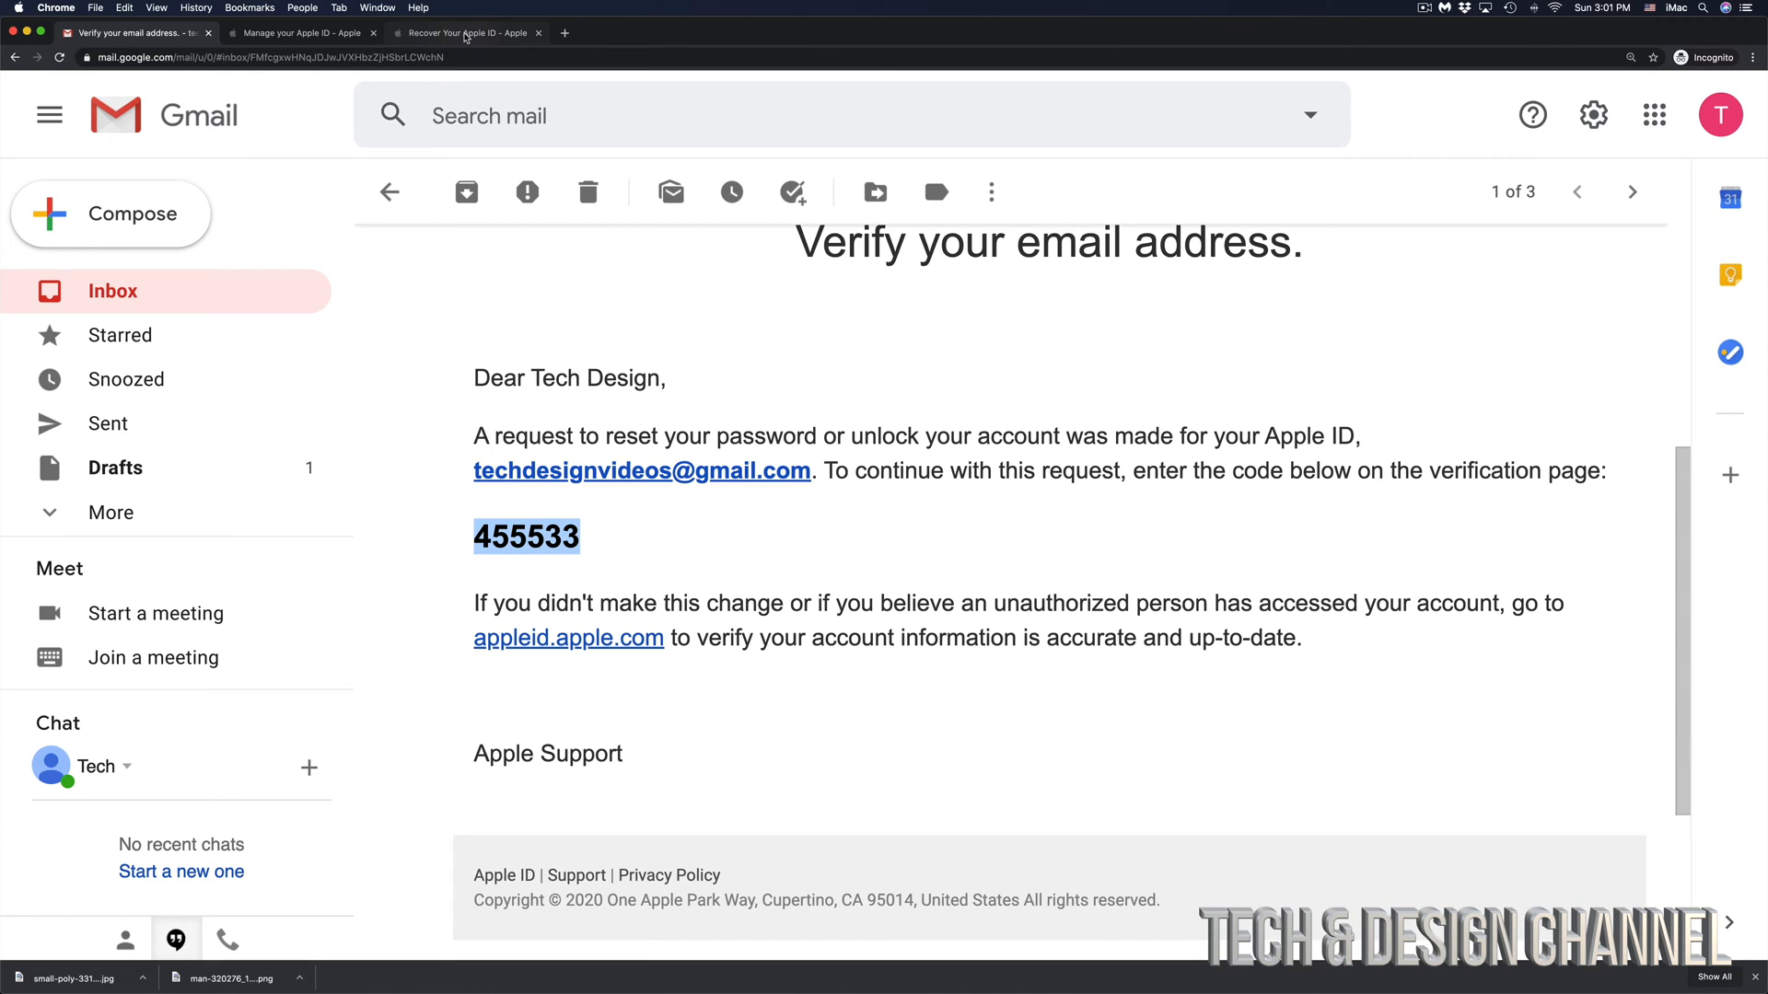
left_click(465, 33)
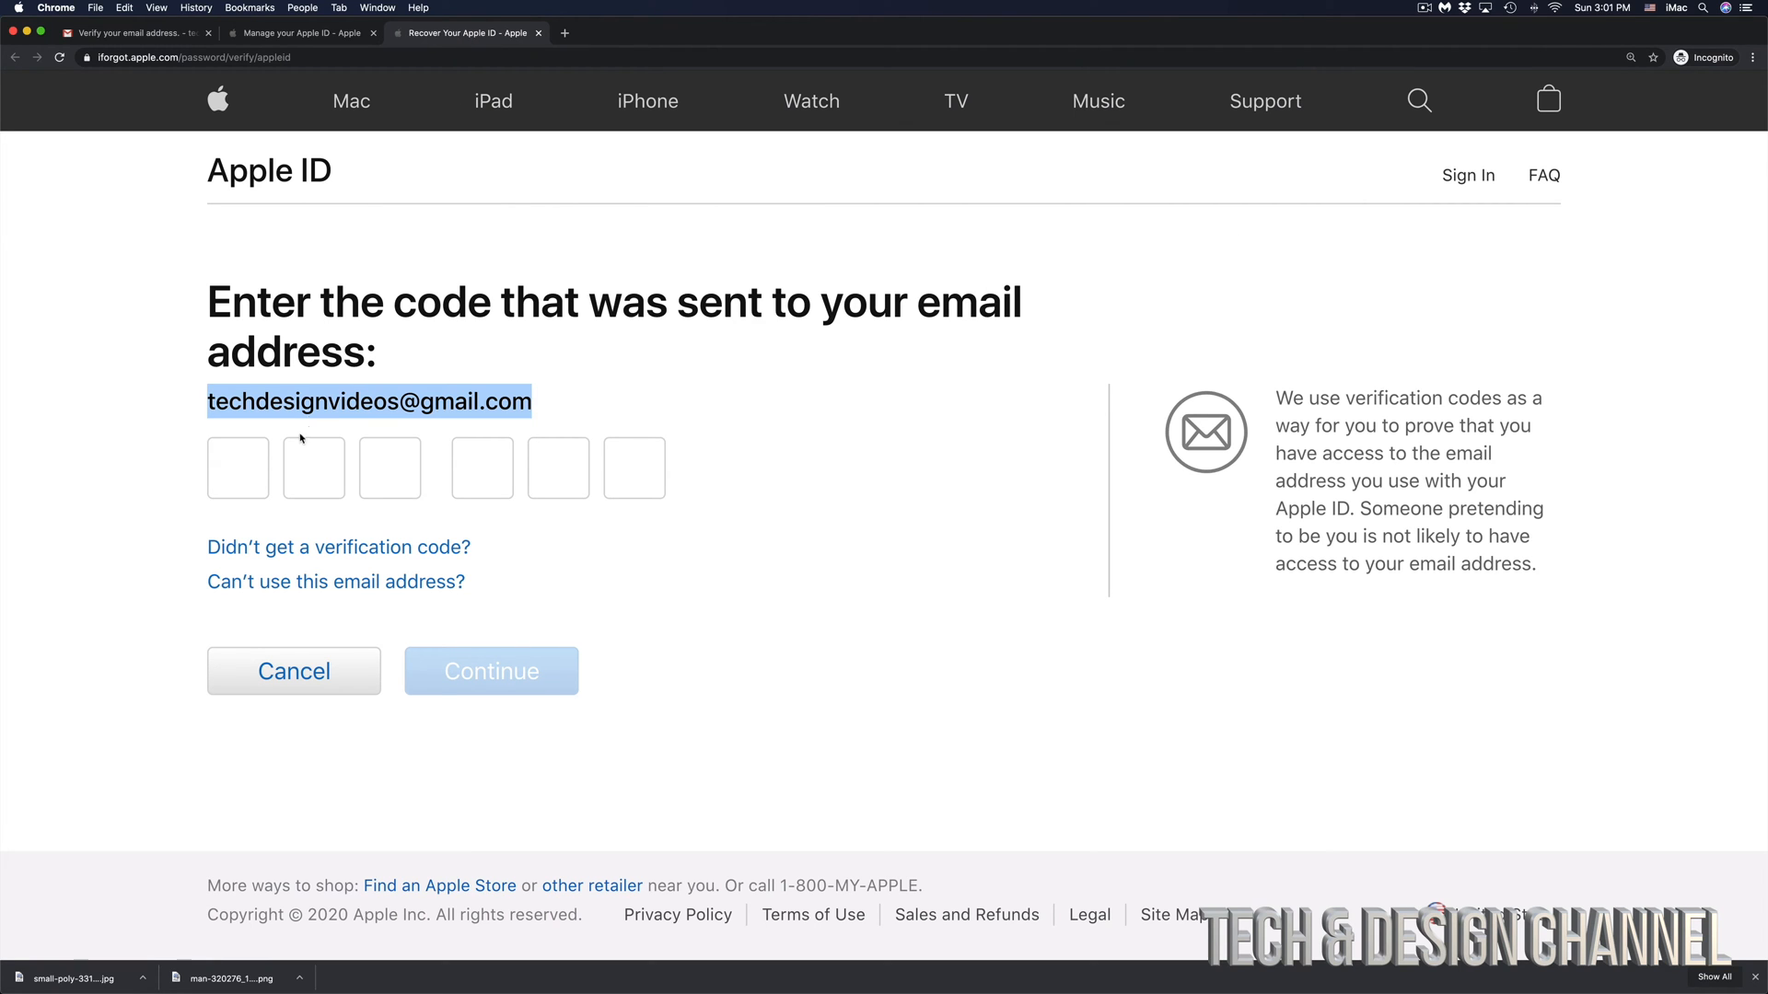
left_click(238, 469)
key("super+v")
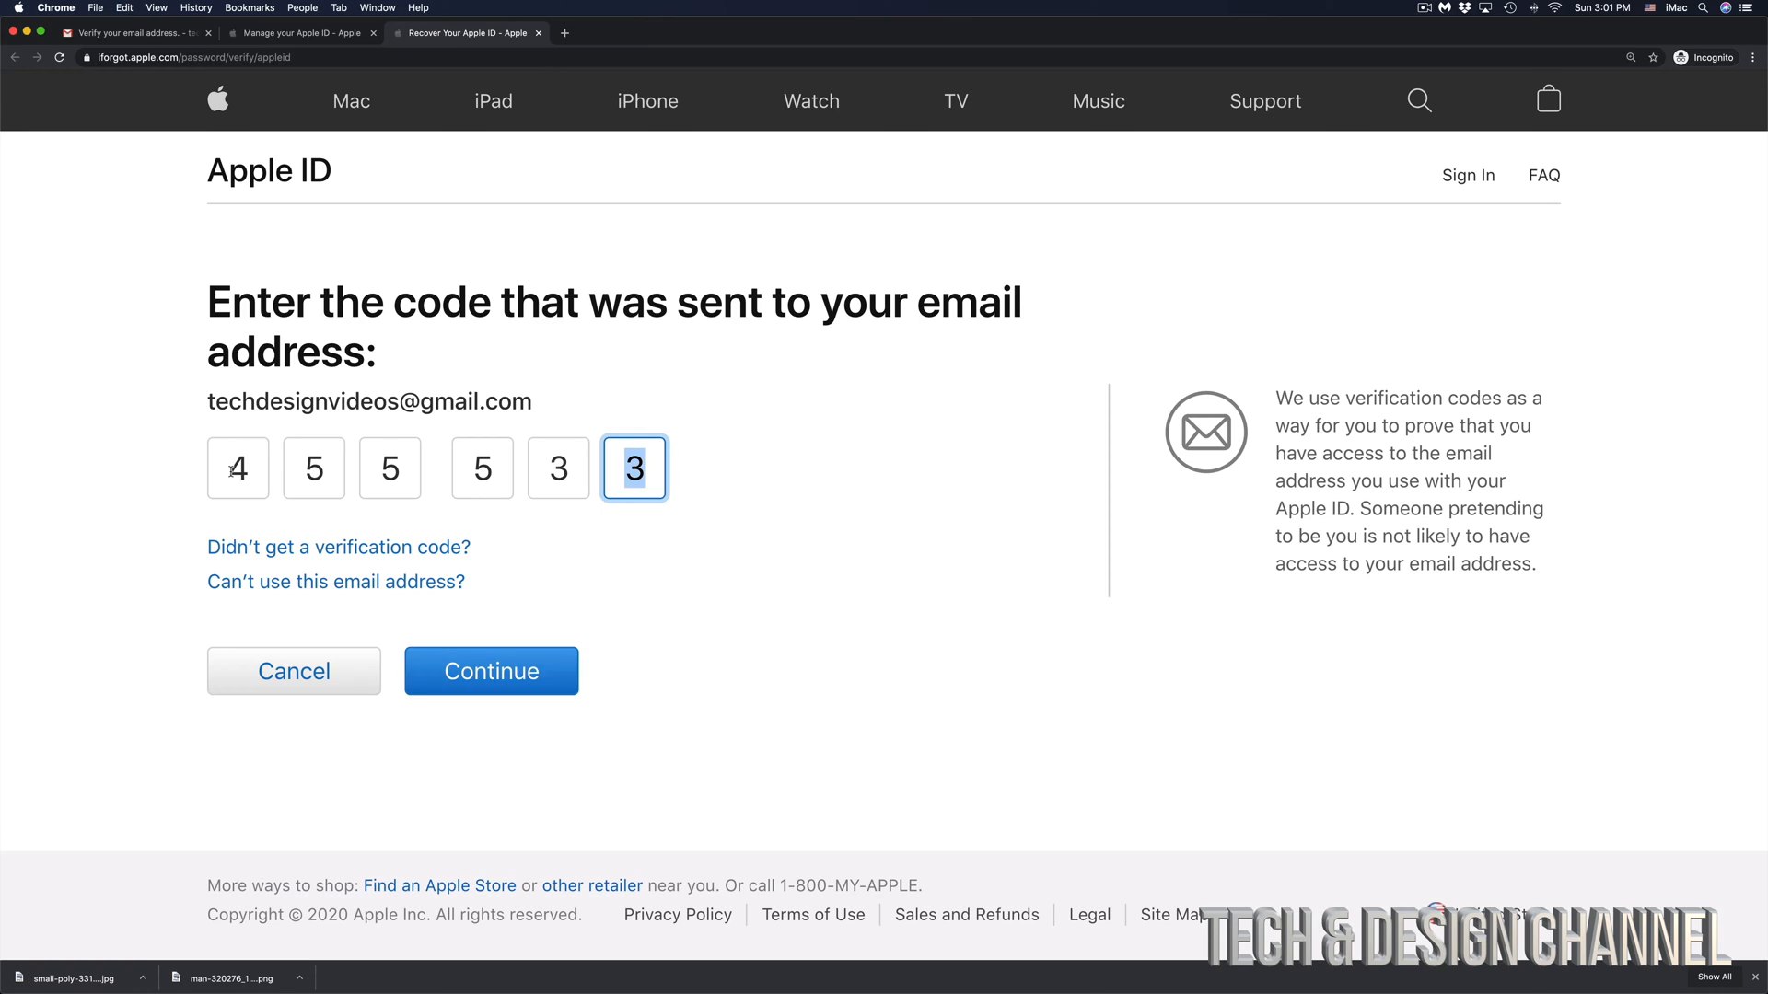
left_click(487, 677)
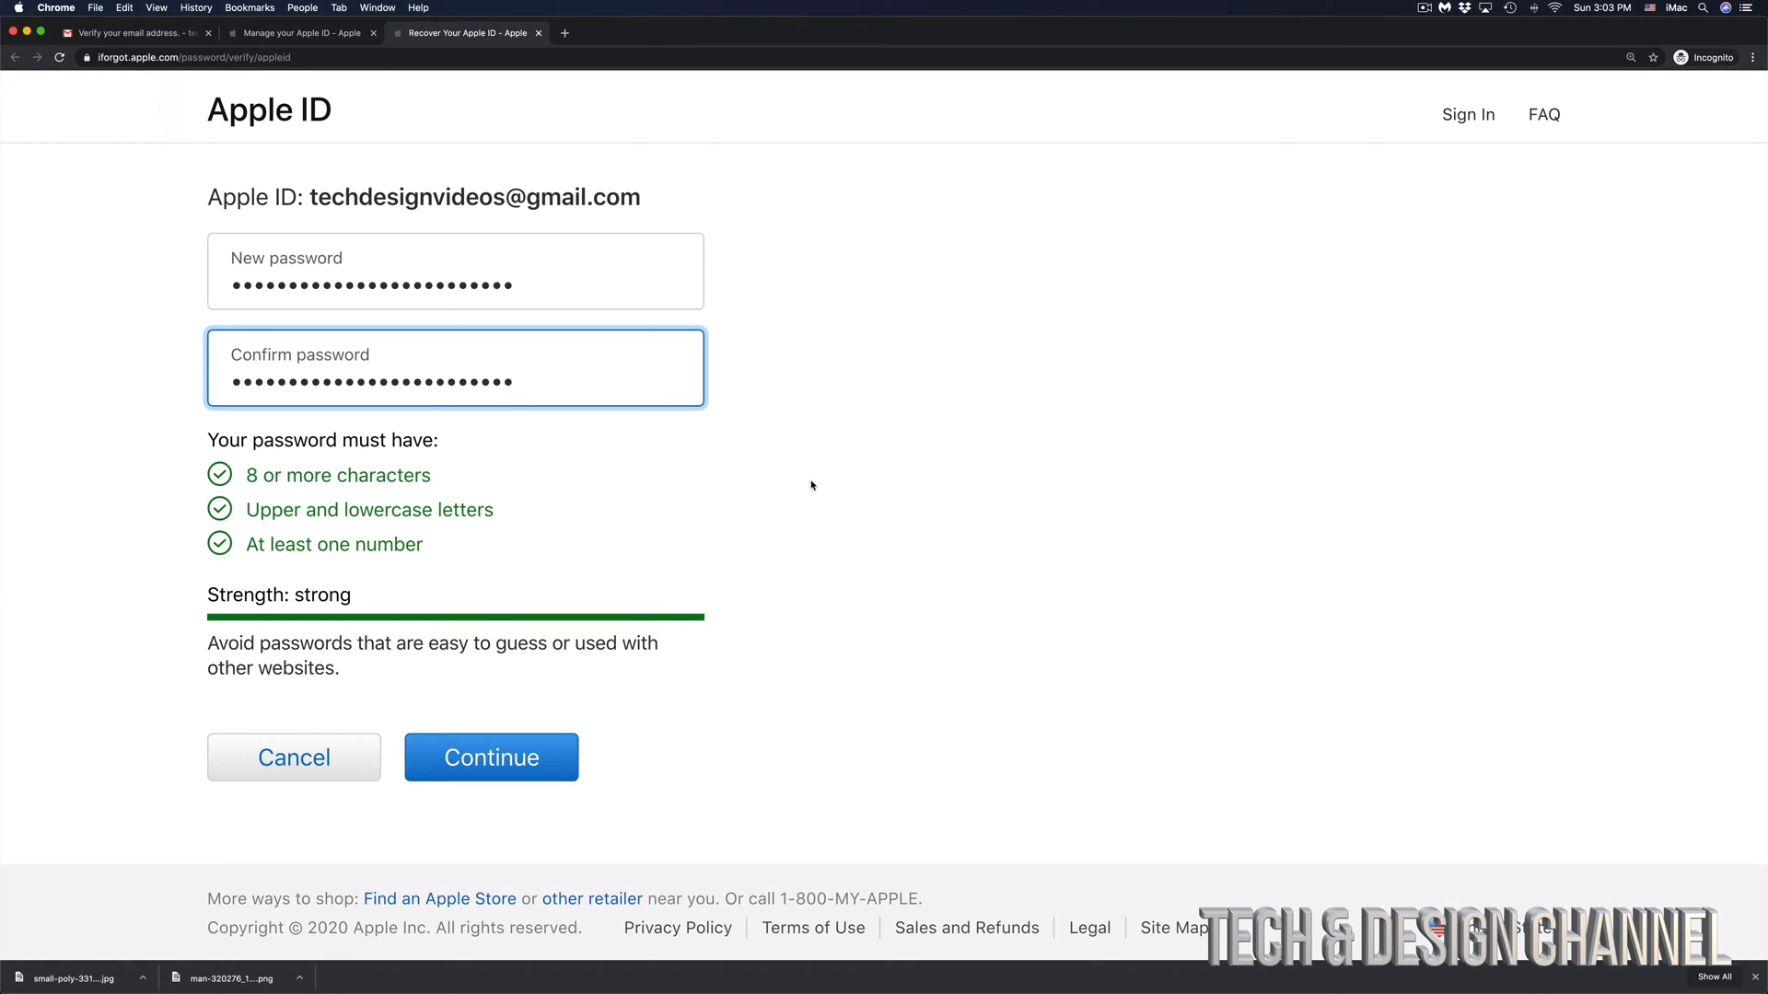
scroll(812, 486, "down", 1)
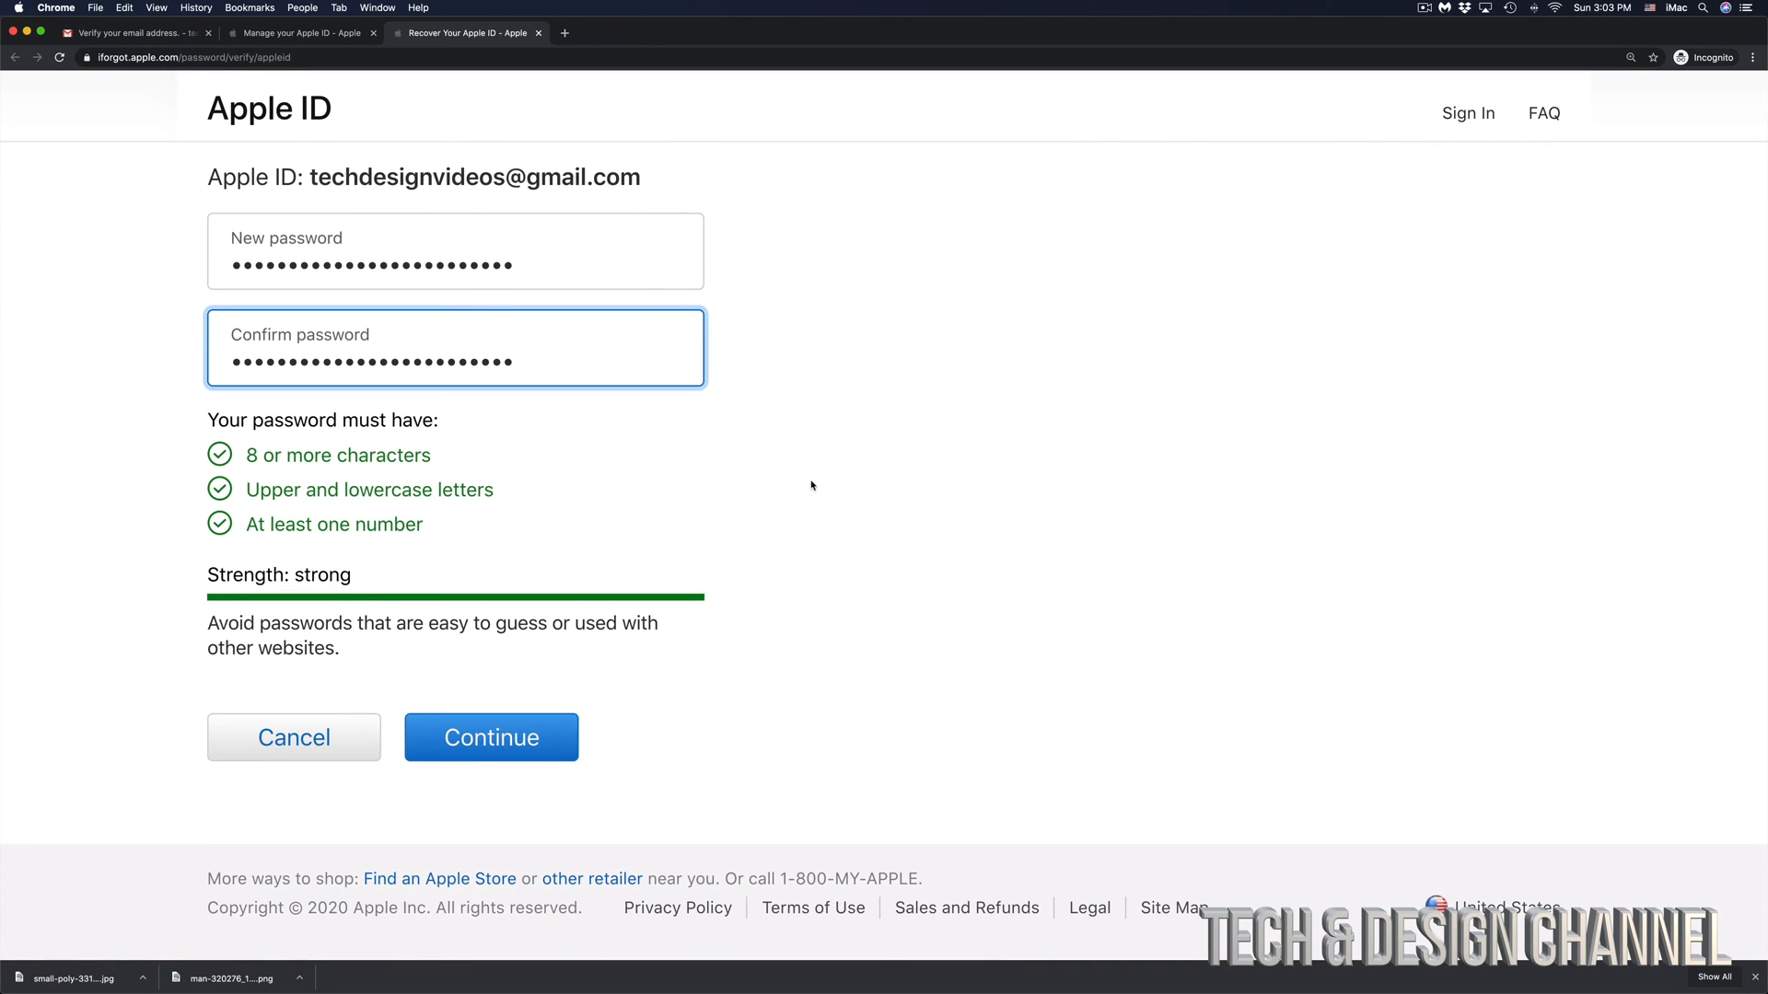
Step: Submit the new strong password to complete the Apple ID password reset
left_click(473, 744)
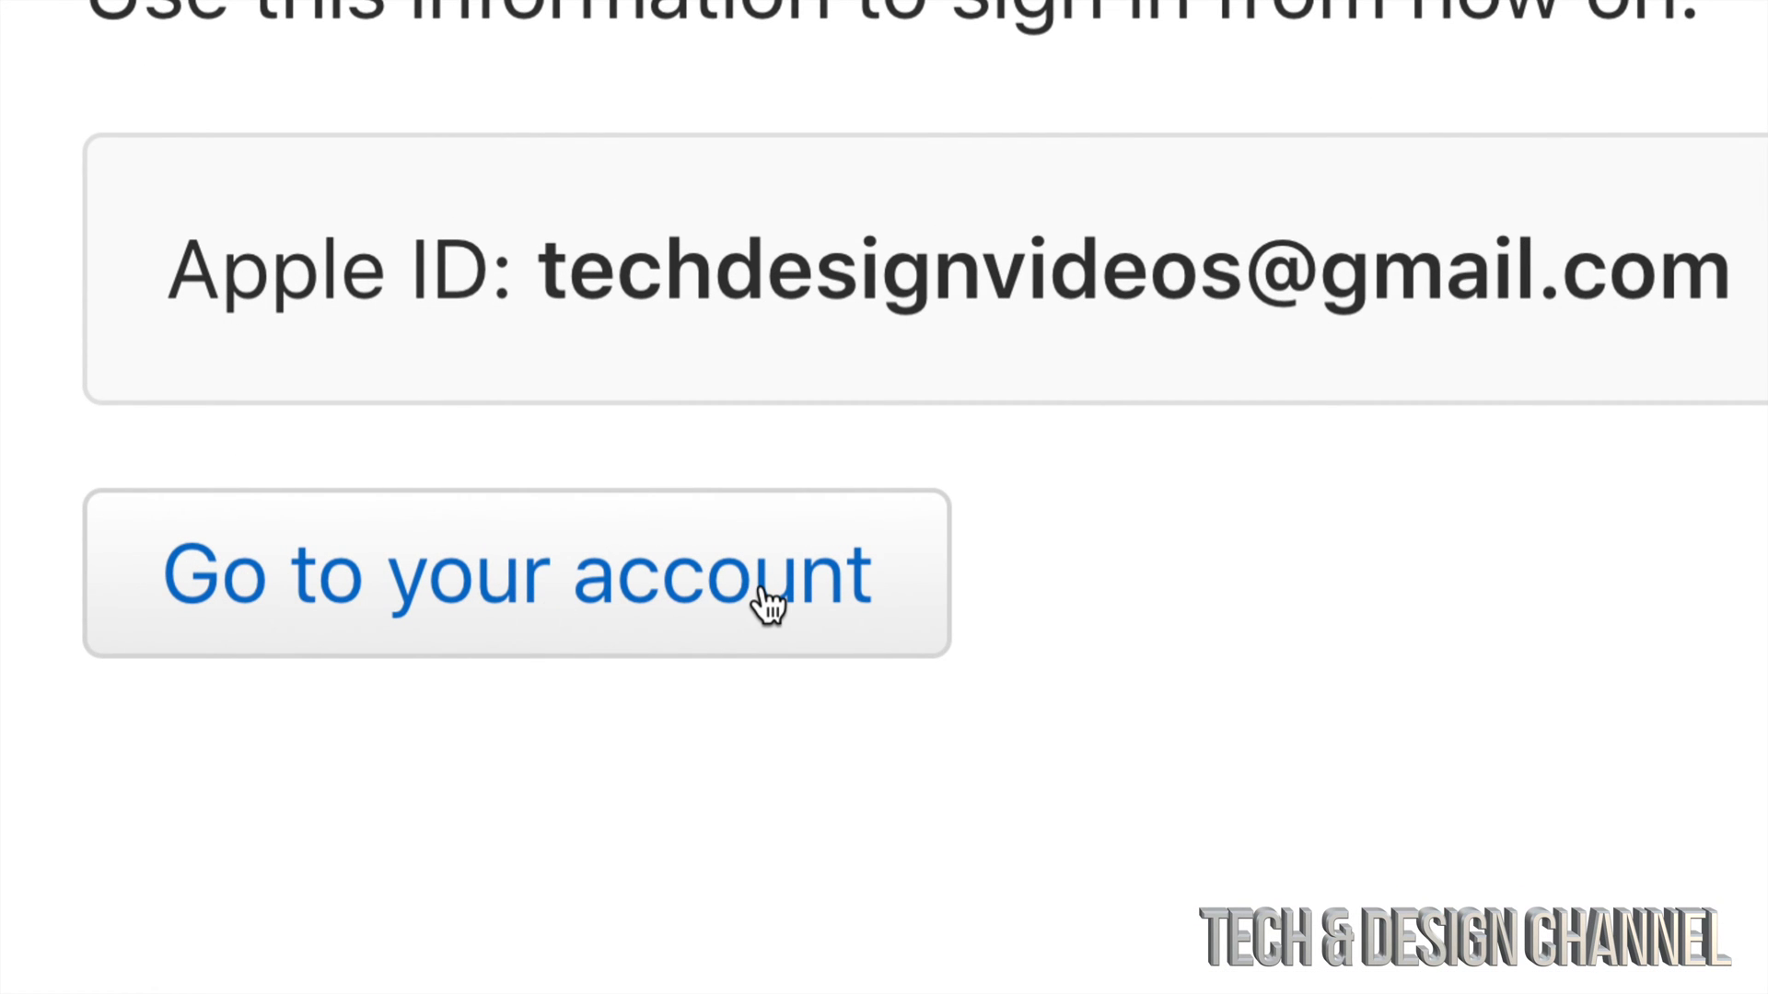
Step: Sign in to the Apple ID account page with the Apple ID and new password
left_click(768, 604)
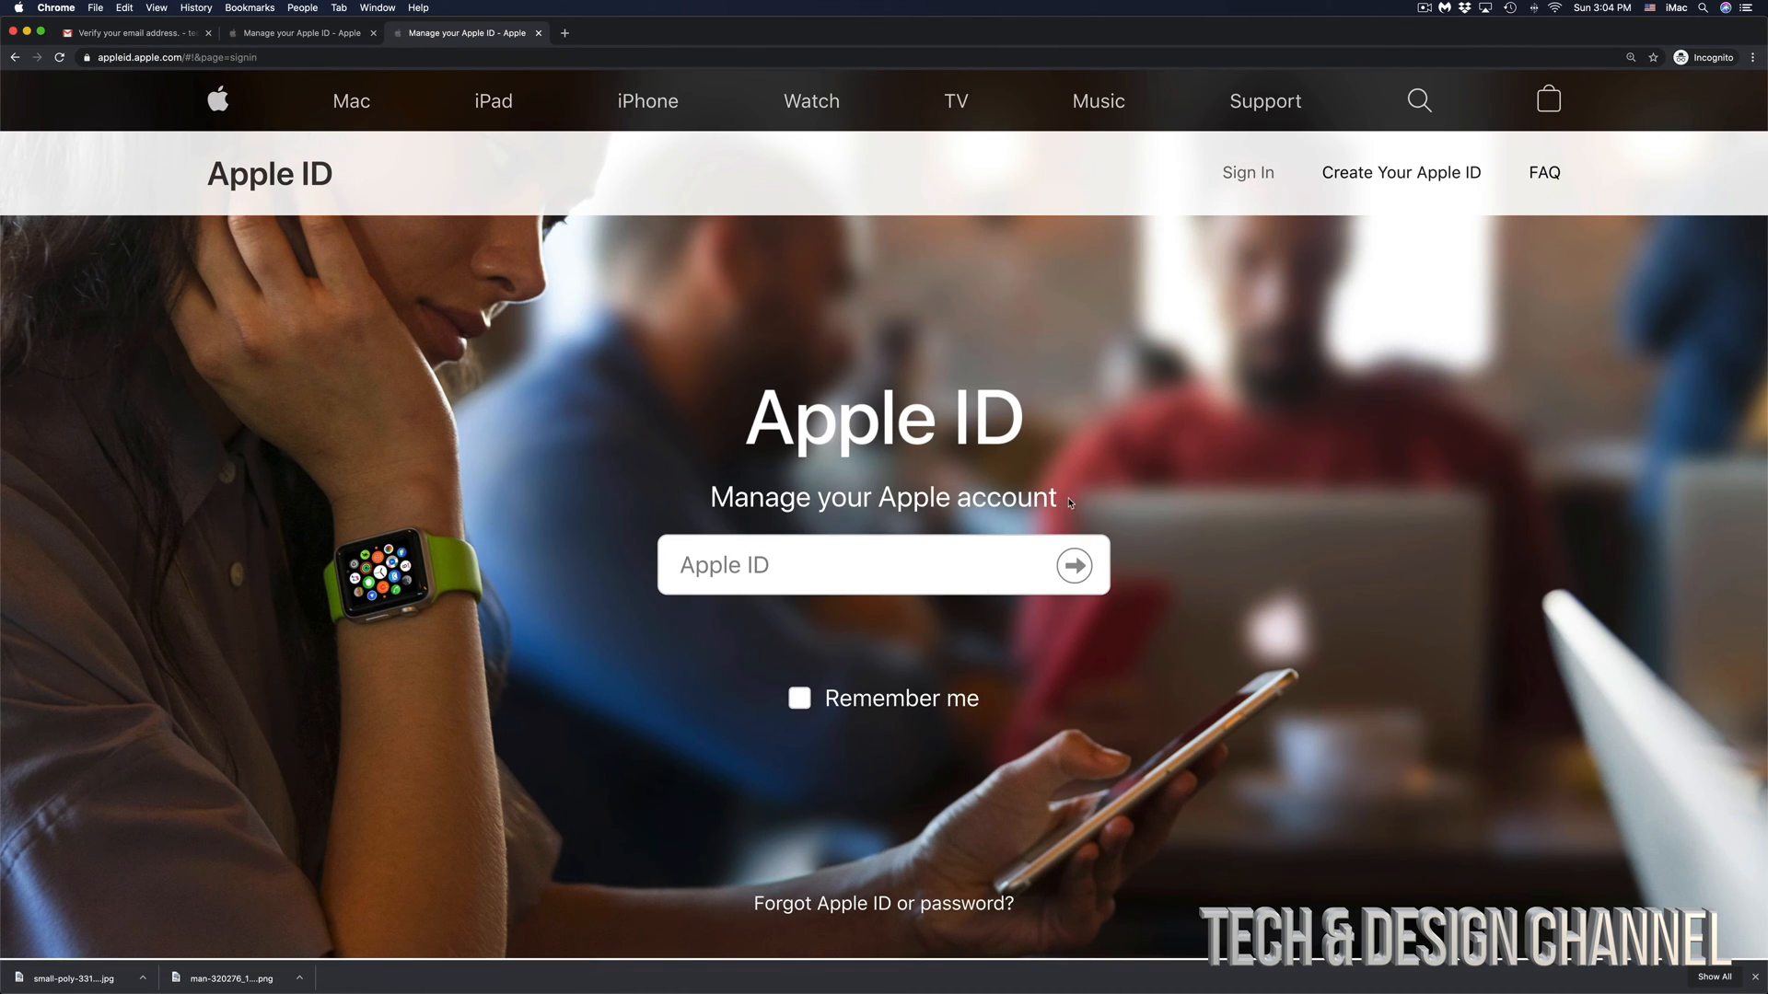
left_click(719, 585)
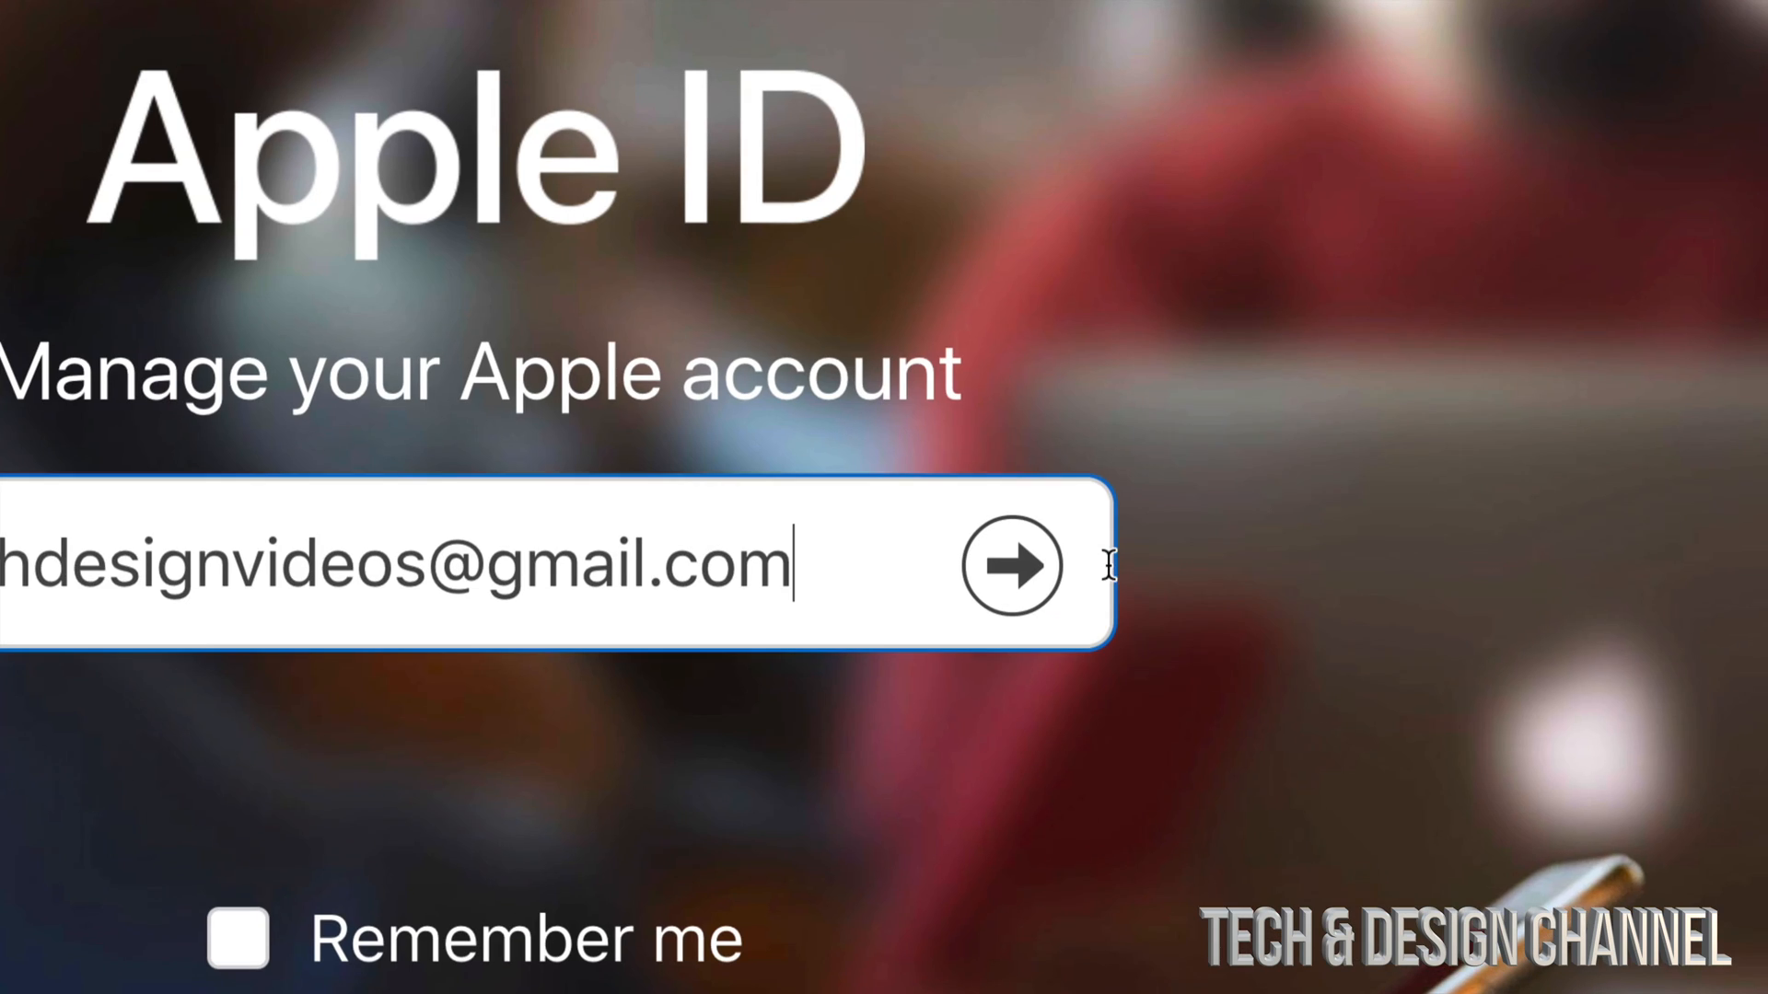
left_click(1011, 564)
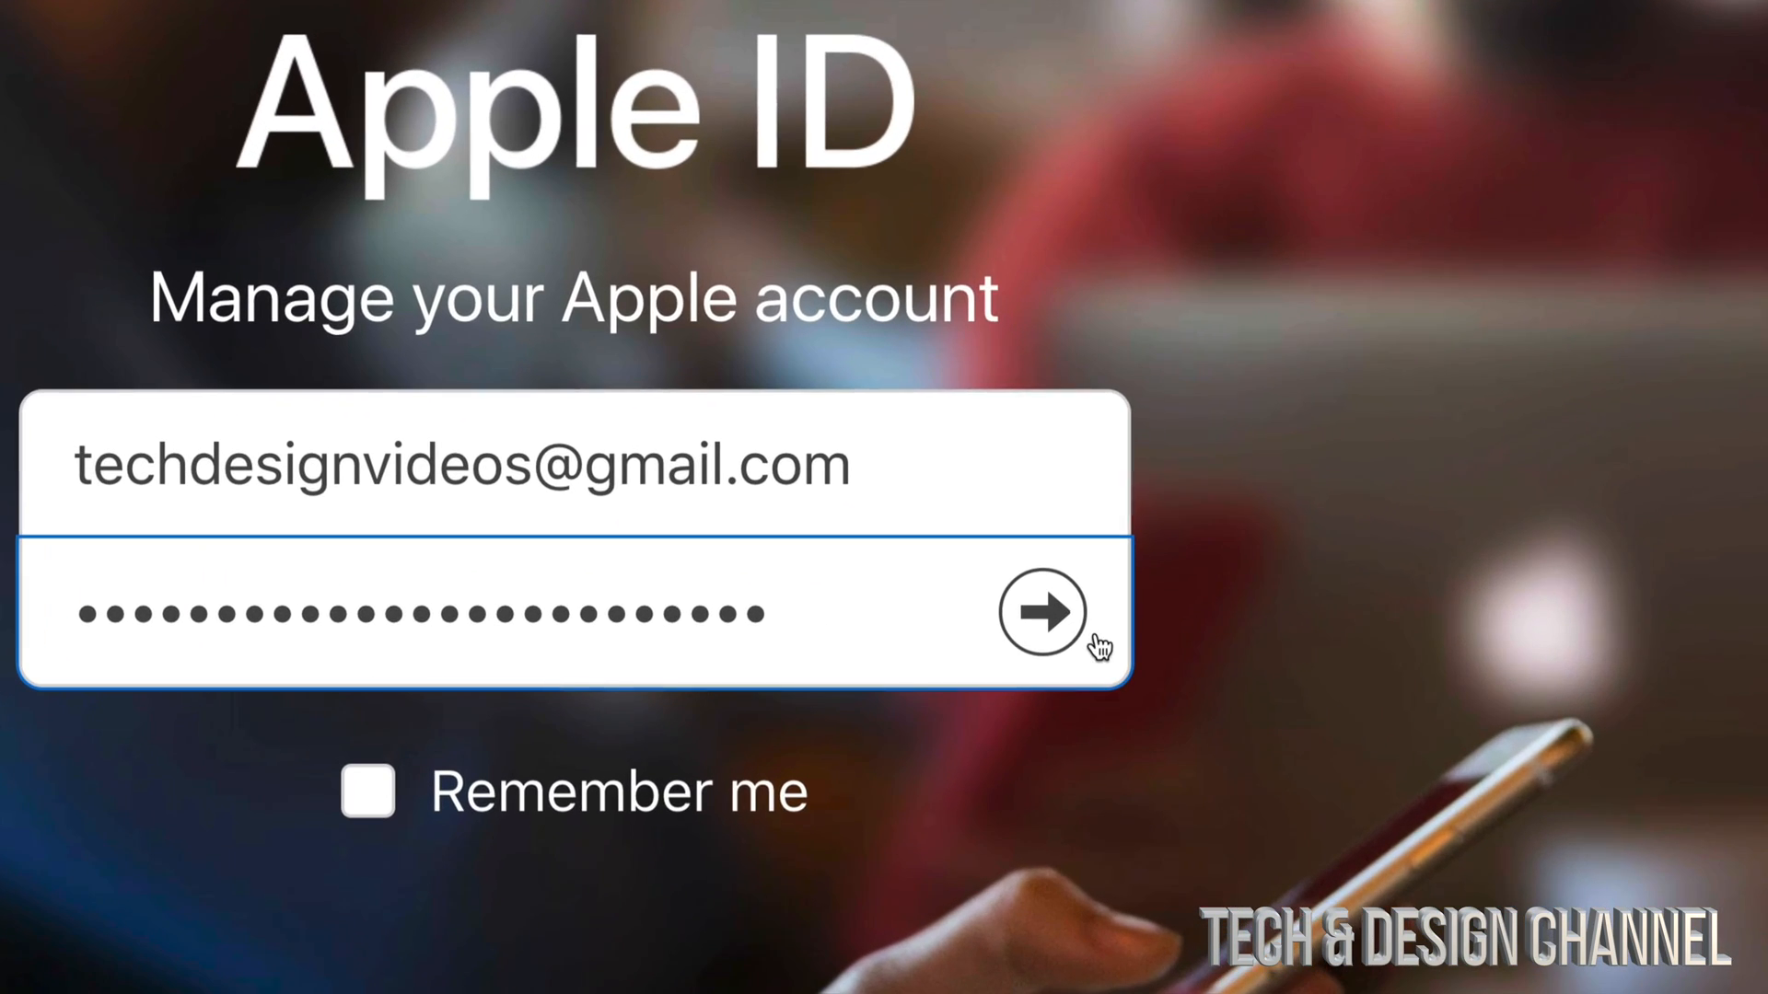
left_click(1043, 612)
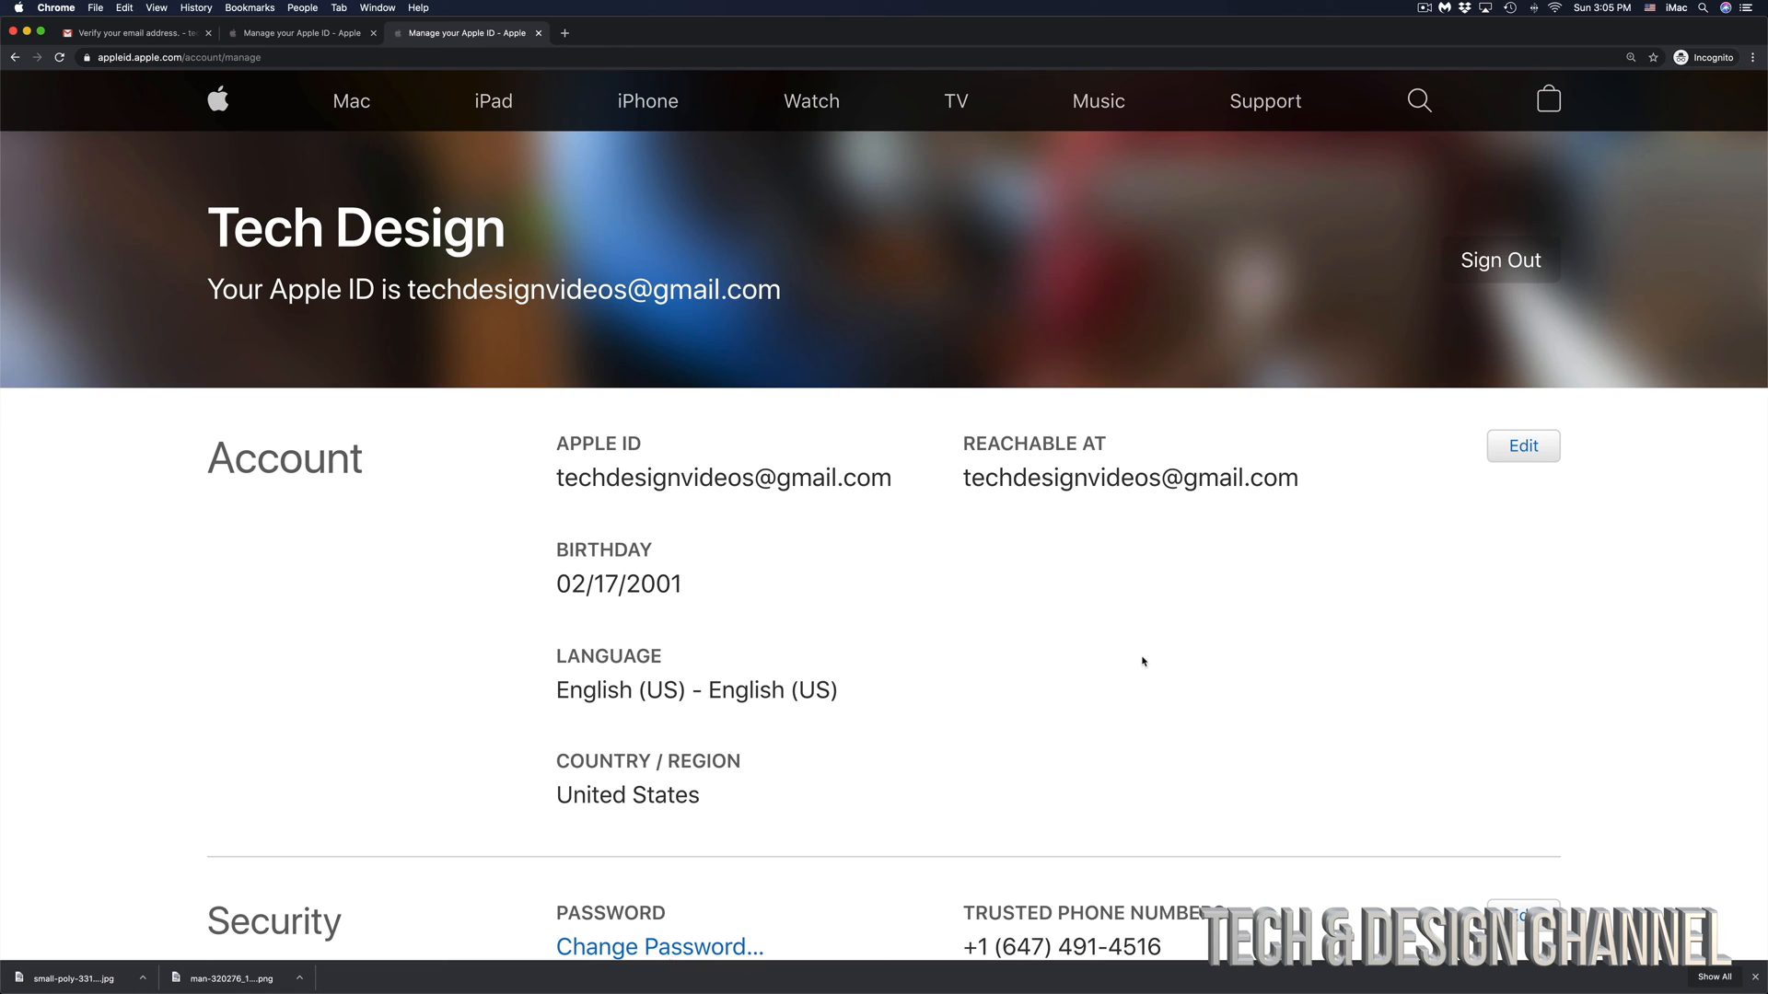
scroll(1229, 677, "down", 6)
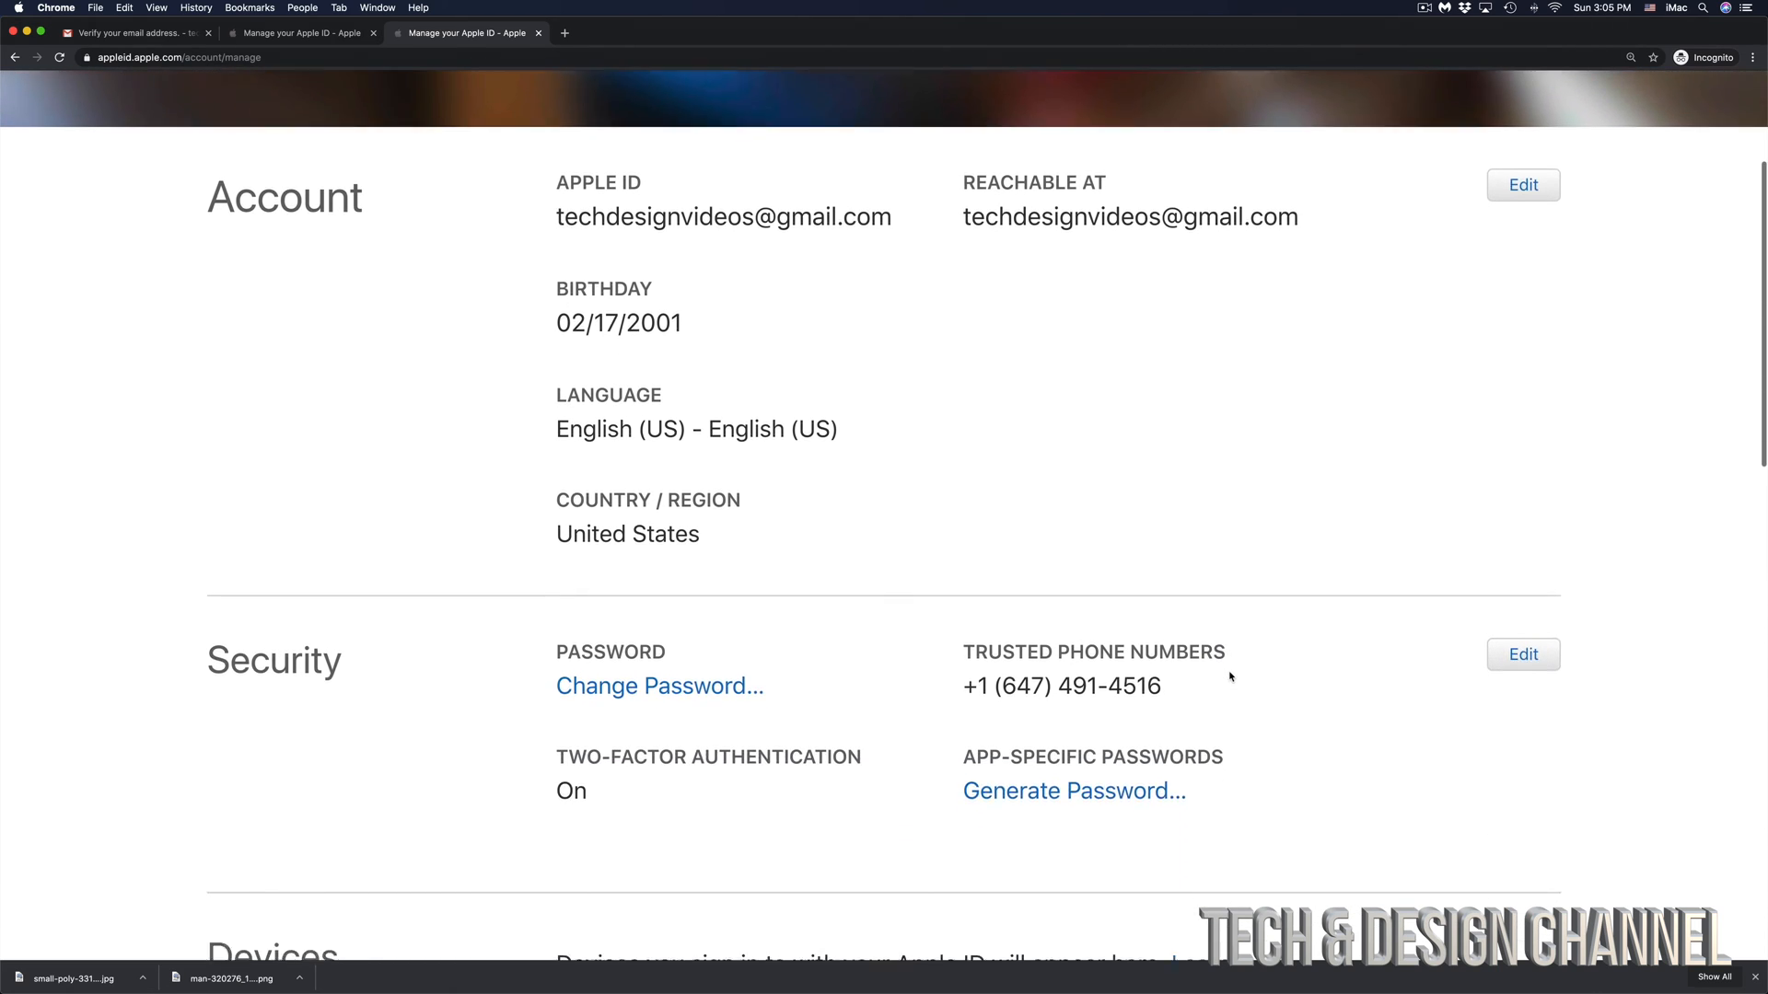
scroll(1230, 678, "down", 2)
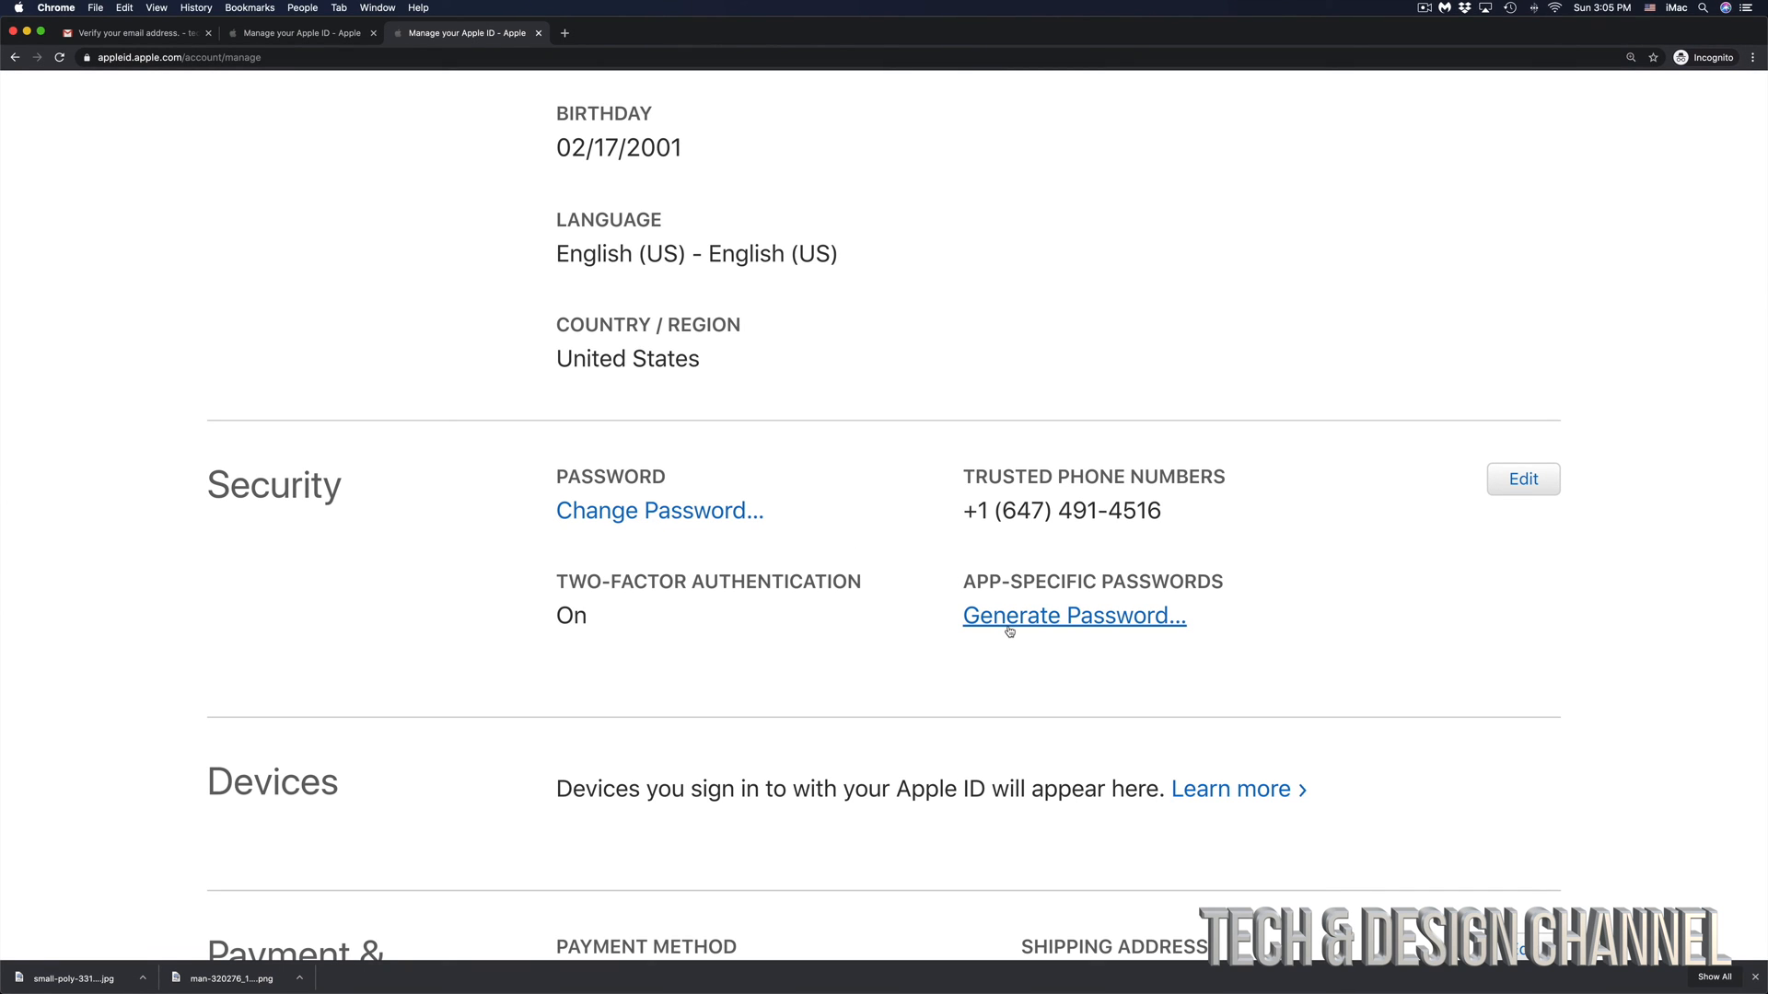
scroll(1010, 631, "down", 5)
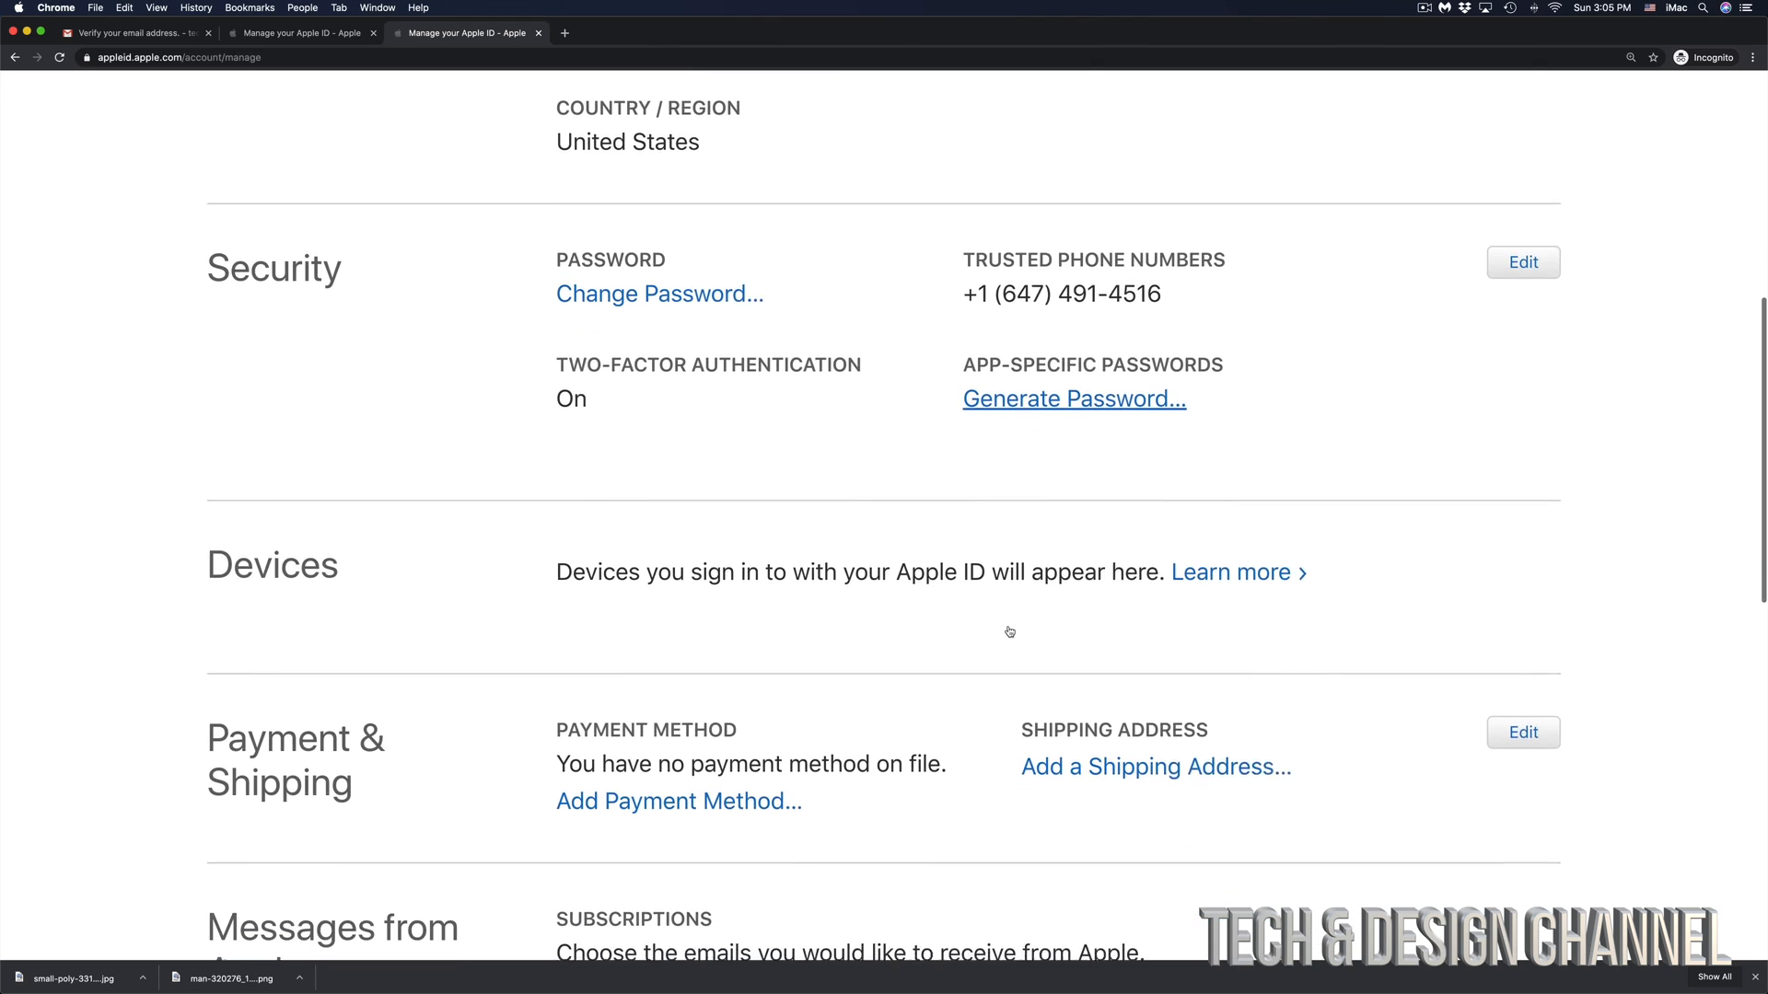
scroll(1009, 631, "down", 3)
scroll(1009, 632, "down", 3)
scroll(1009, 632, "down", 2)
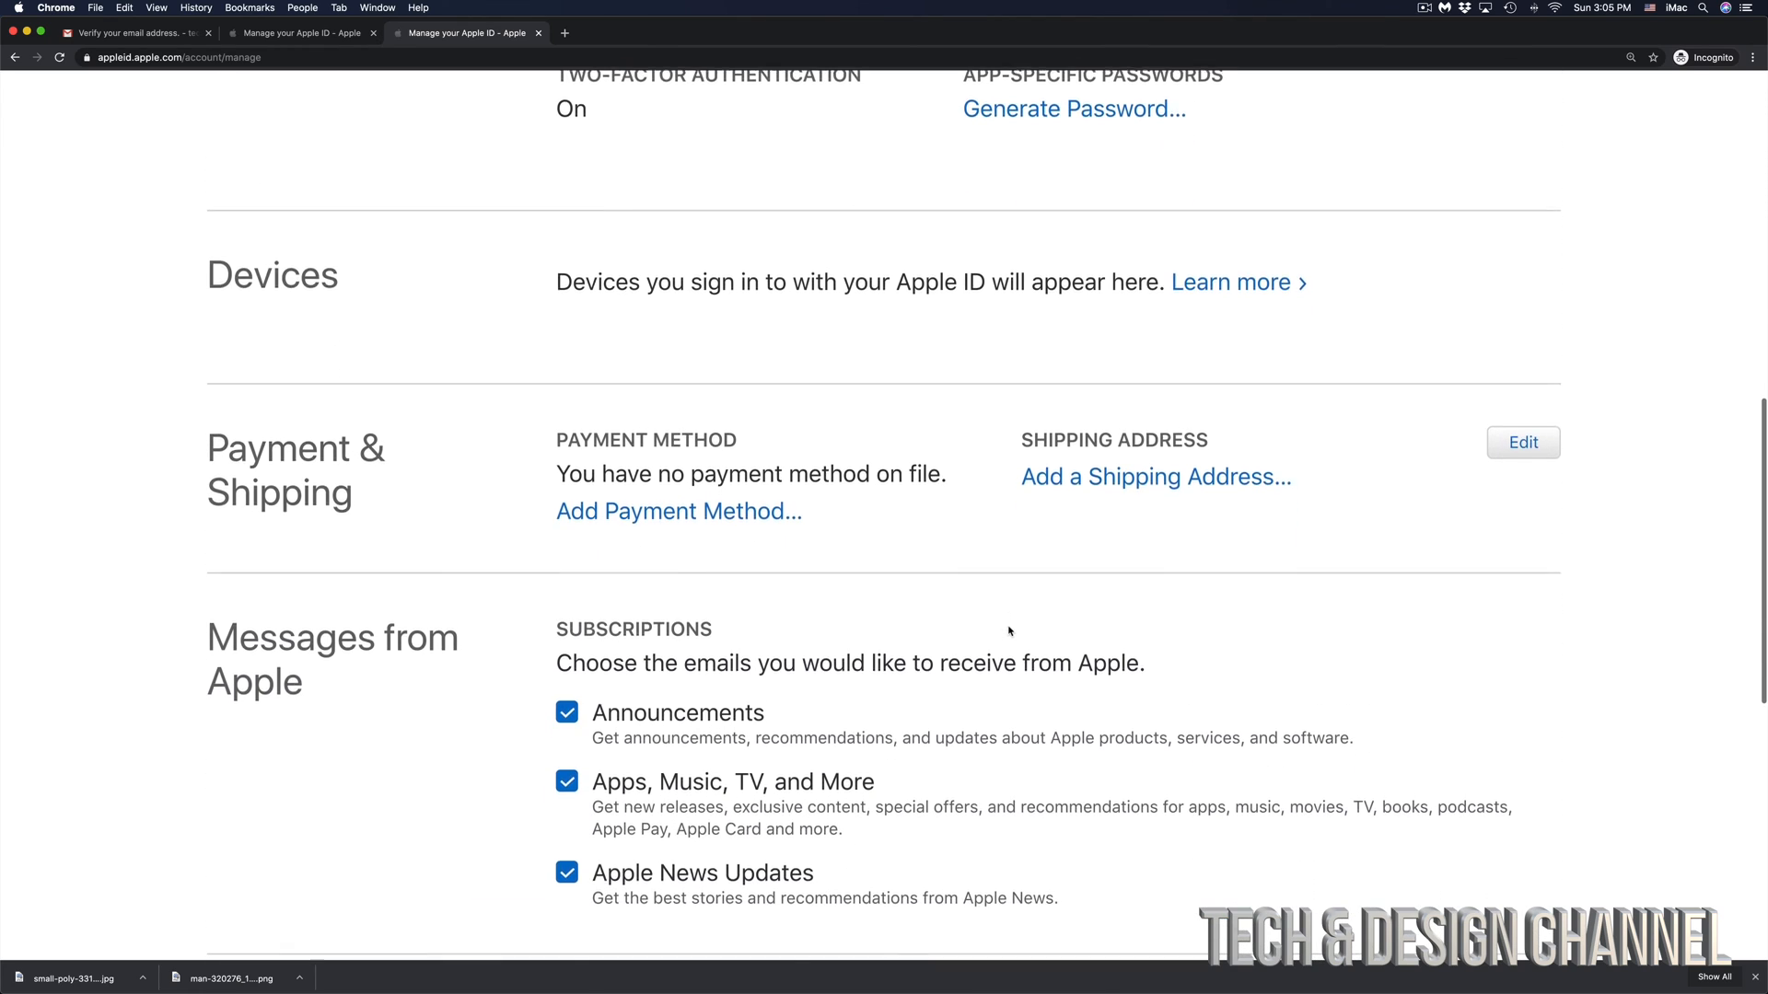
scroll(1010, 632, "down", 3)
scroll(1009, 631, "up", 2)
scroll(1010, 632, "up", 3)
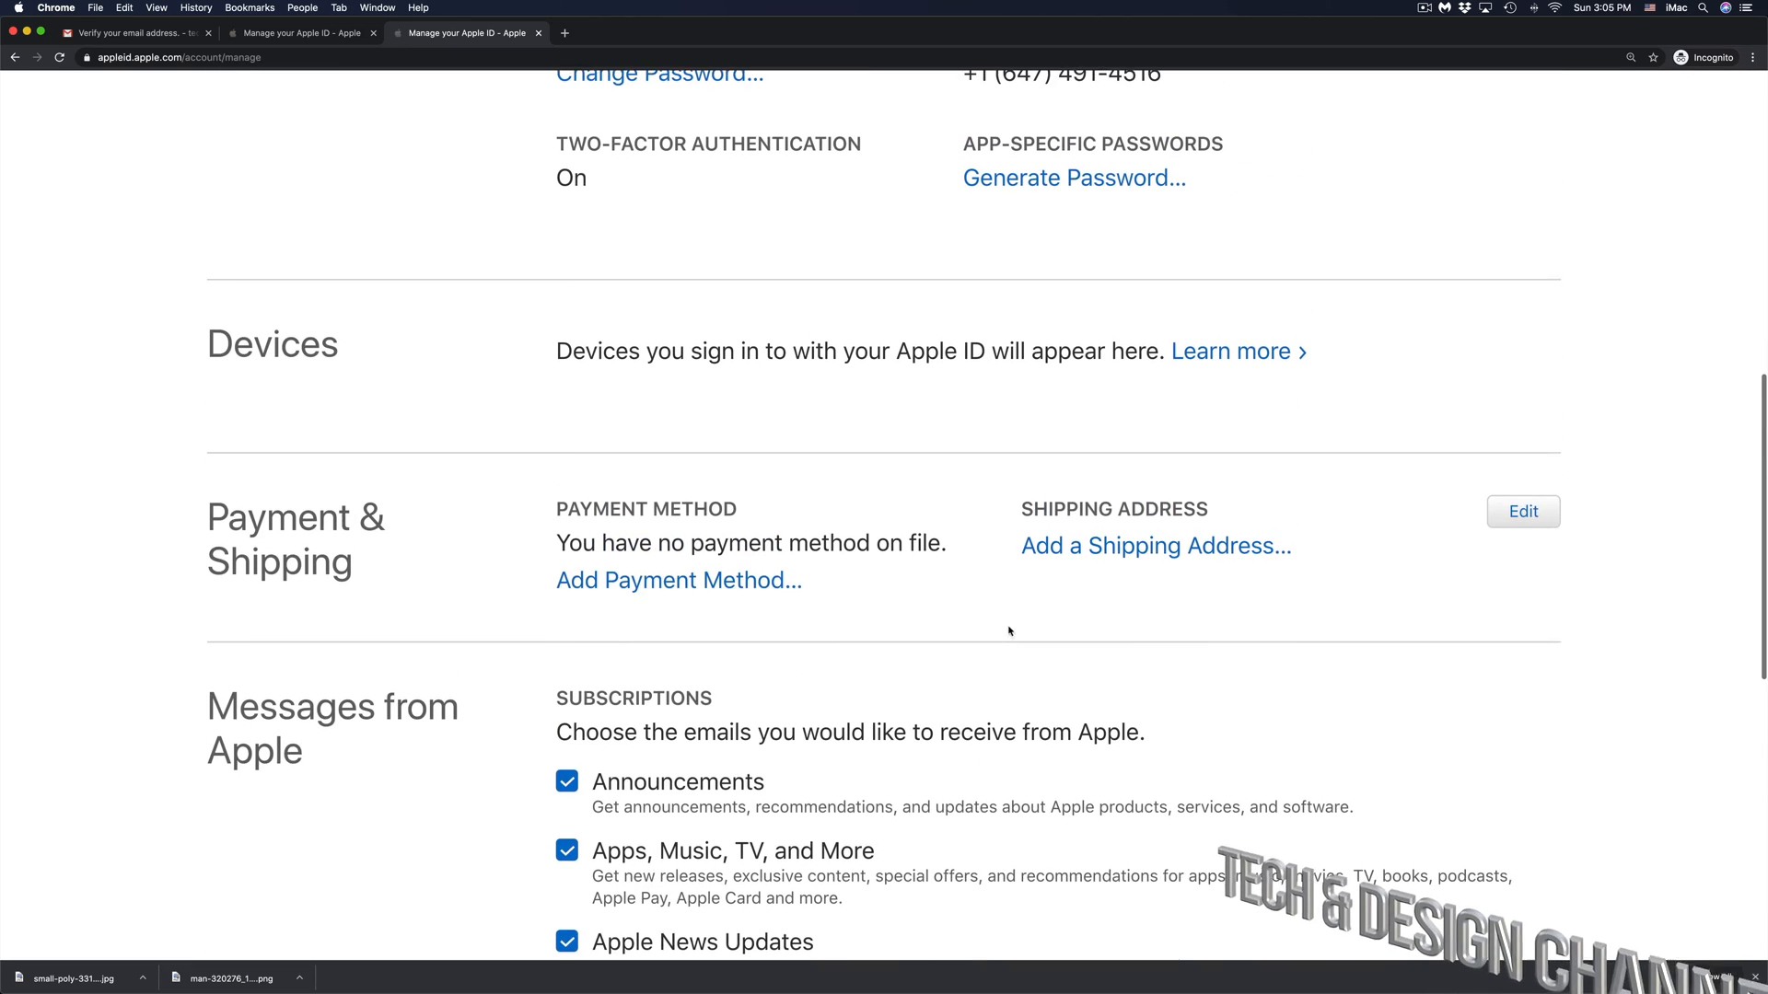
scroll(1009, 632, "up", 3)
scroll(1009, 632, "up", 3)
scroll(1010, 631, "up", 3)
scroll(1010, 632, "up", 2)
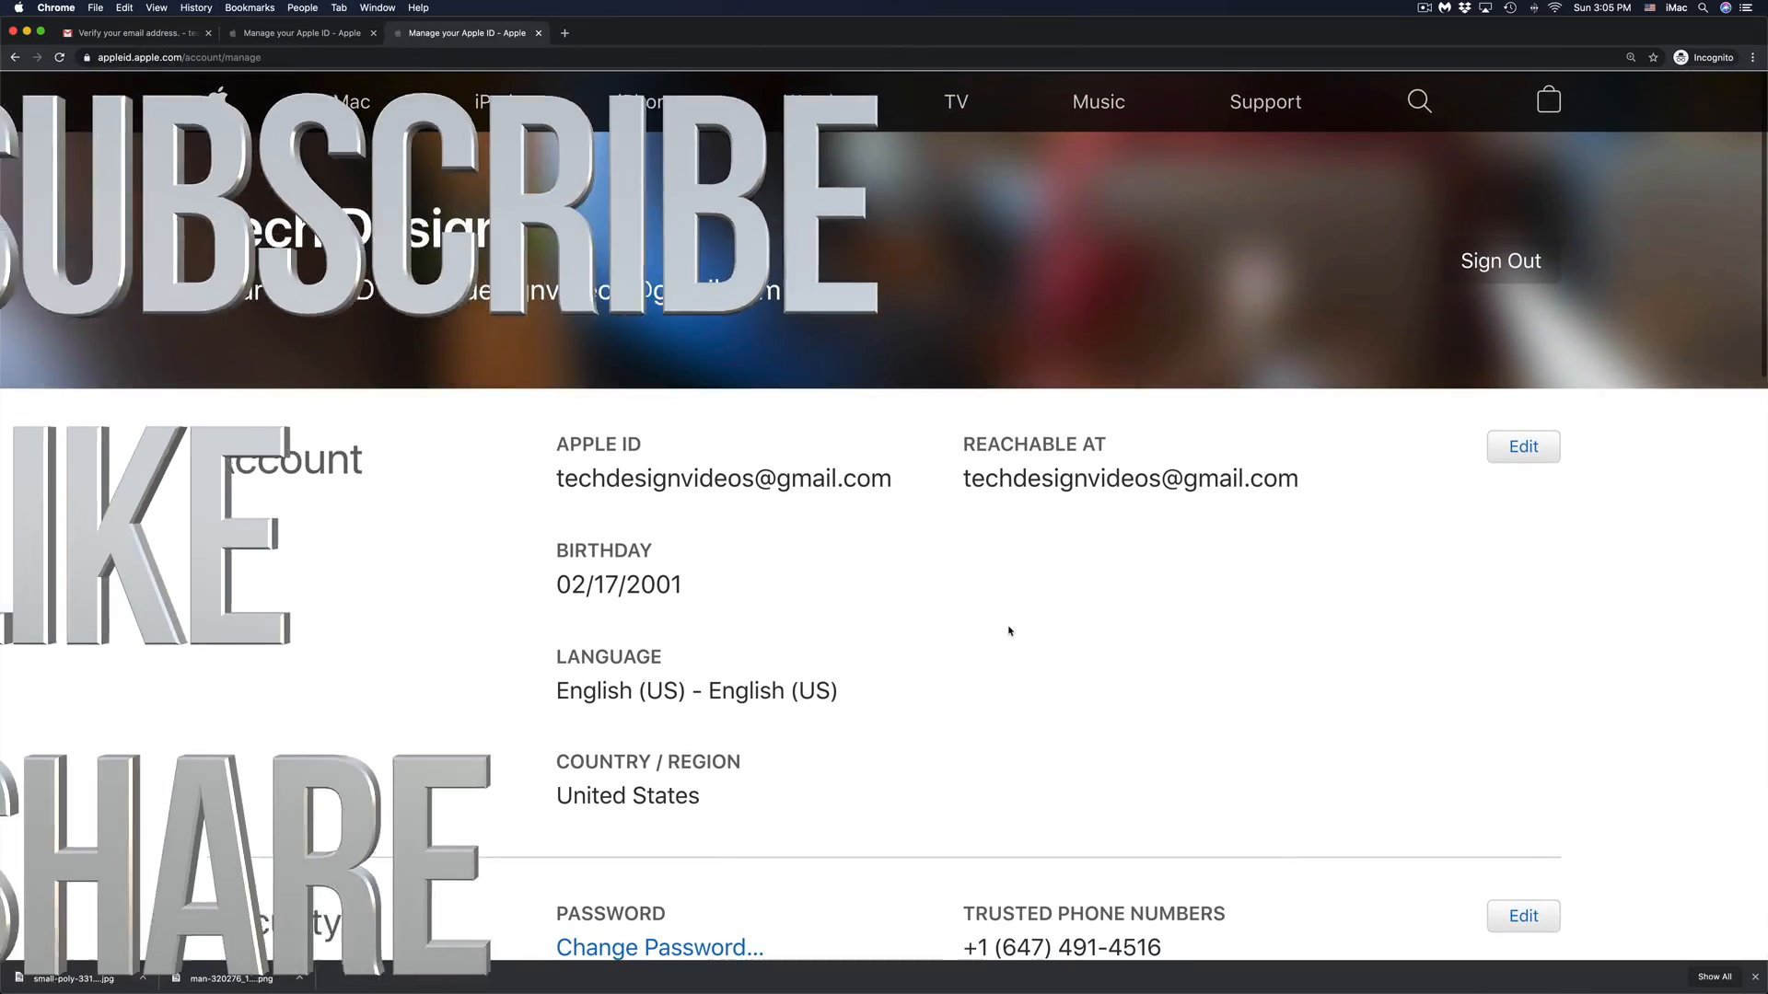